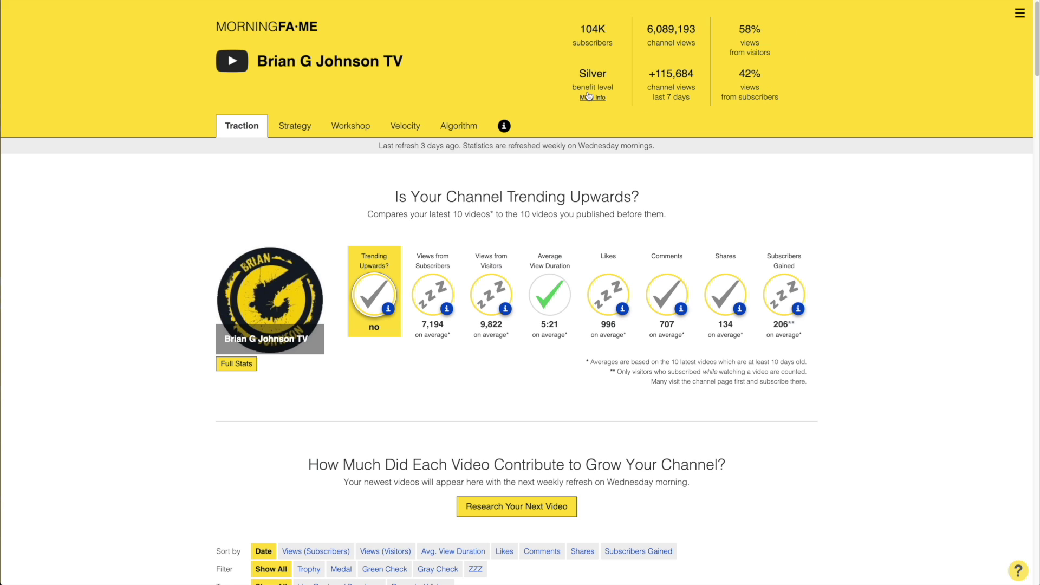
pyautogui.click(1019, 14)
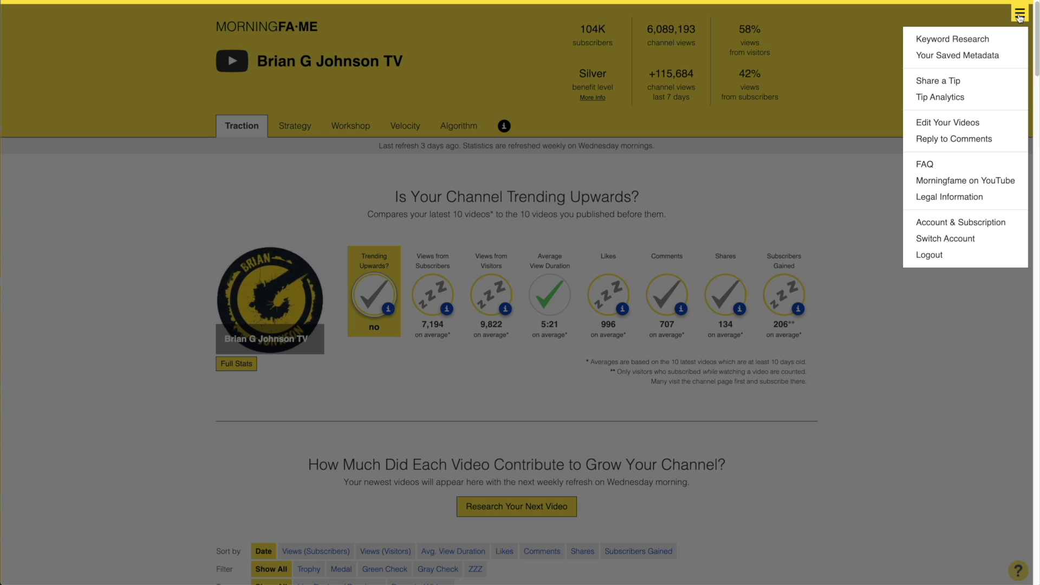
pyautogui.click(1019, 16)
pyautogui.click(1019, 16)
pyautogui.click(855, 188)
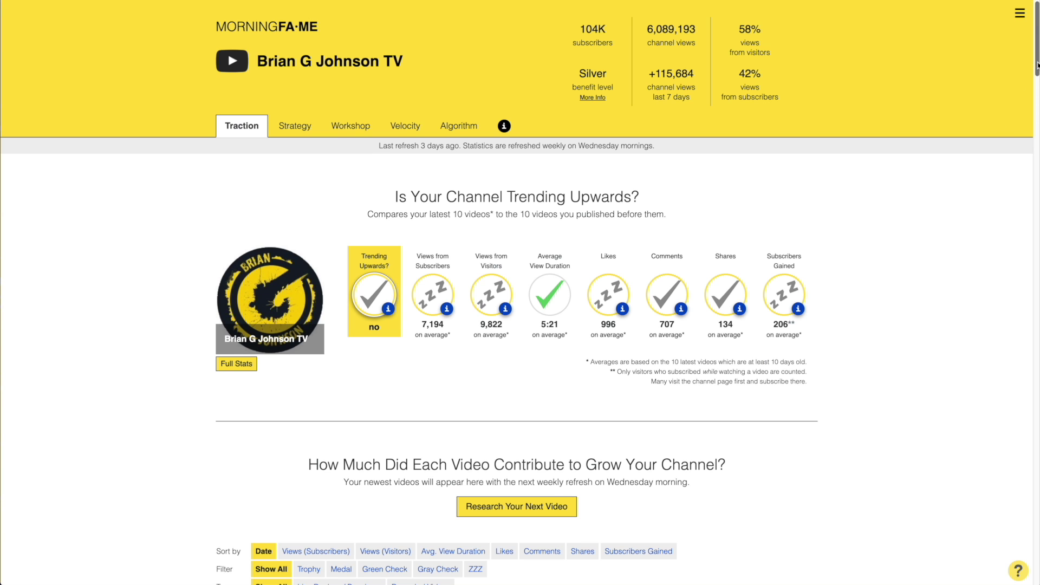
pyautogui.moveTo(1037, 65)
pyautogui.mouseDown()
pyautogui.moveTo(1037, 96)
pyautogui.moveTo(1033, 50)
pyautogui.mouseUp()
pyautogui.moveTo(1035, 71); pyautogui.dragTo(1034, 164)
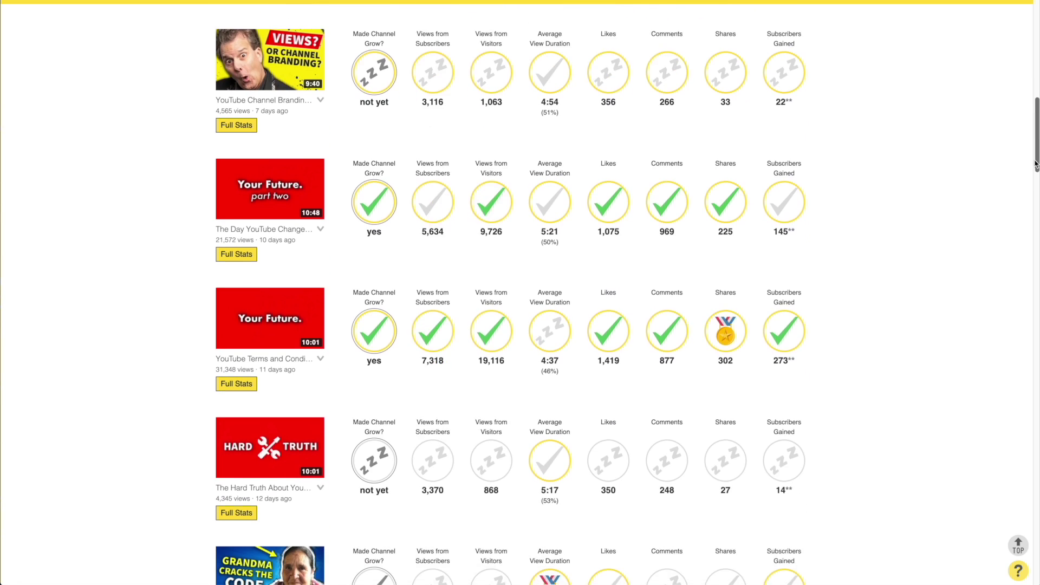
pyautogui.scroll(-5, 1031, 162)
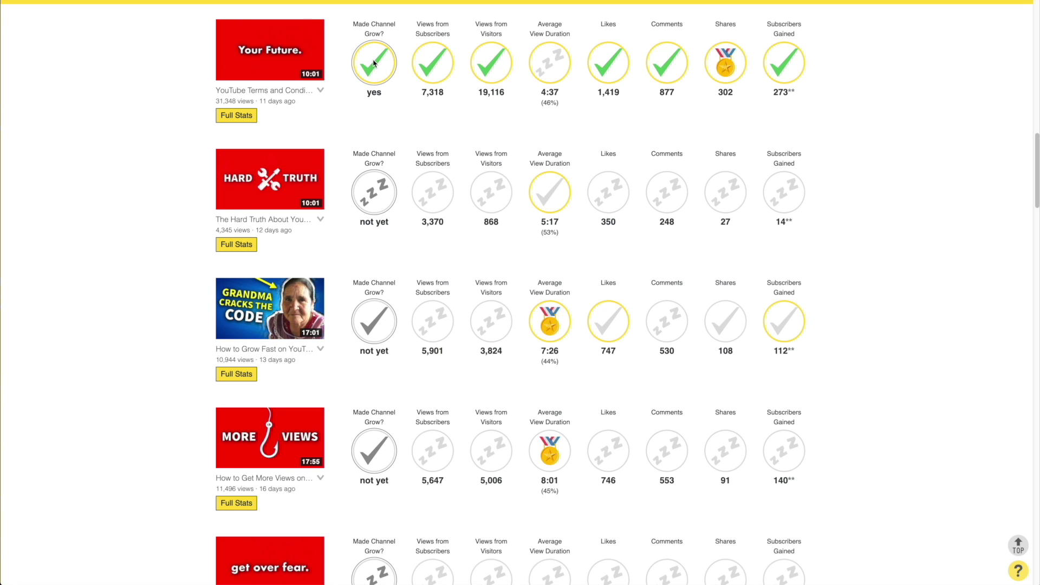
pyautogui.scroll(2, 877, 156)
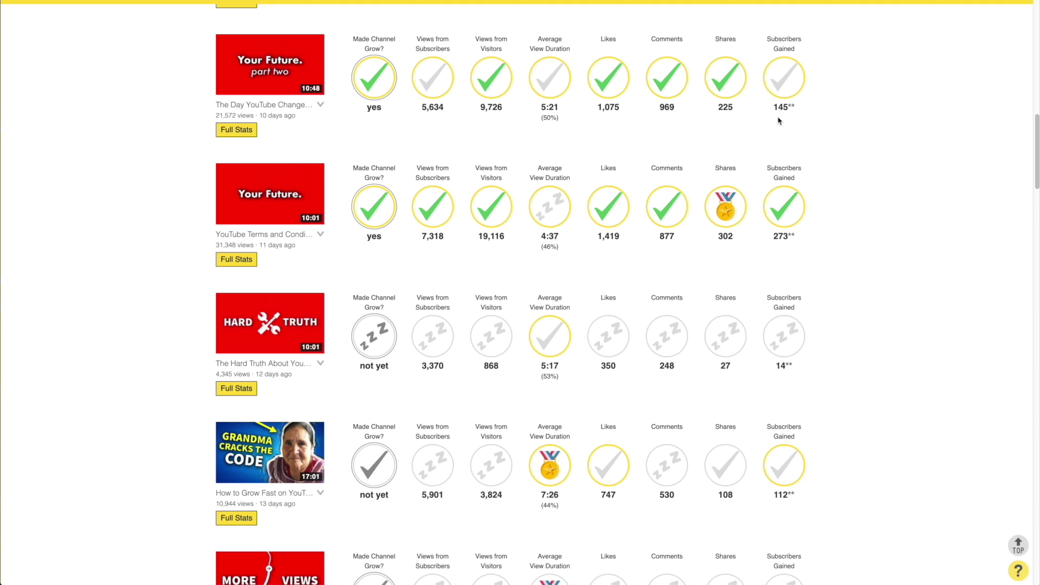
pyautogui.scroll(20, 956, 221)
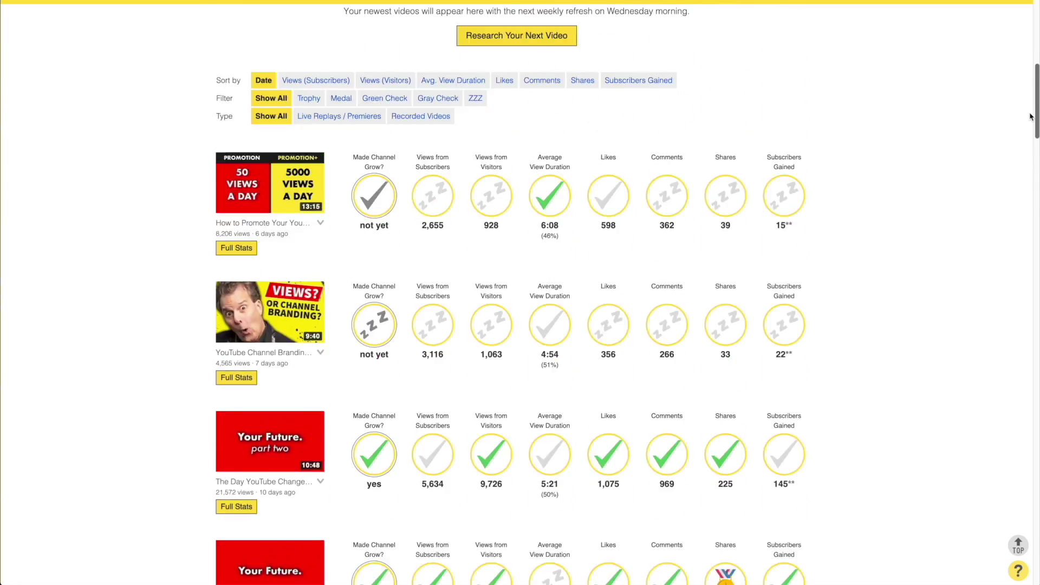
pyautogui.scroll(2, 956, 222)
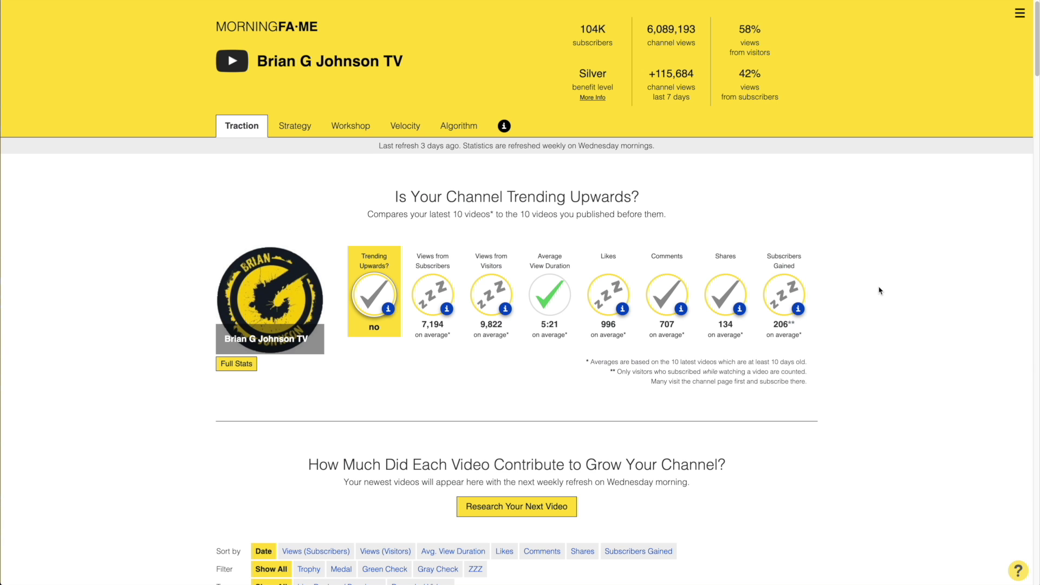
# - Browse the Strategy tab's Growth Opportunities, then open the Workshop views graph and the Velocity charts
pyautogui.click(294, 126)
pyautogui.scroll(-13, 781, 242)
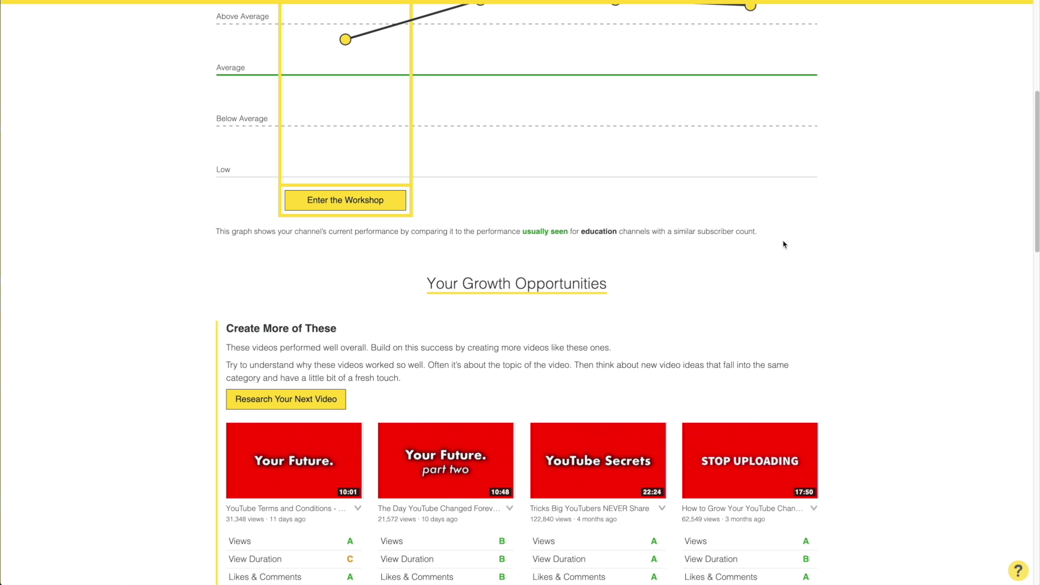
pyautogui.scroll(-2, 973, 283)
pyautogui.scroll(6, 973, 284)
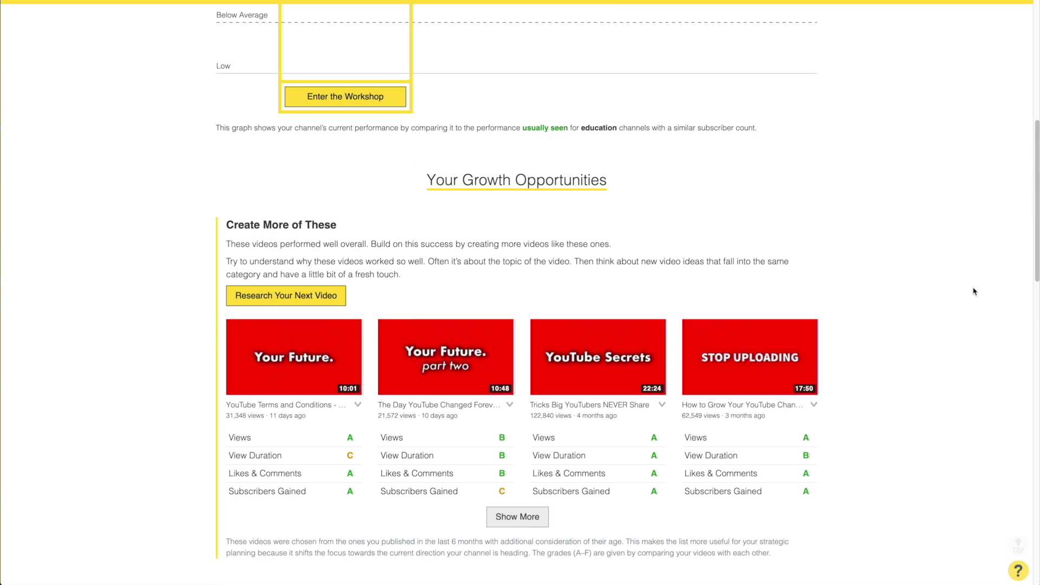
pyautogui.scroll(-20, 973, 287)
pyautogui.scroll(20, 973, 293)
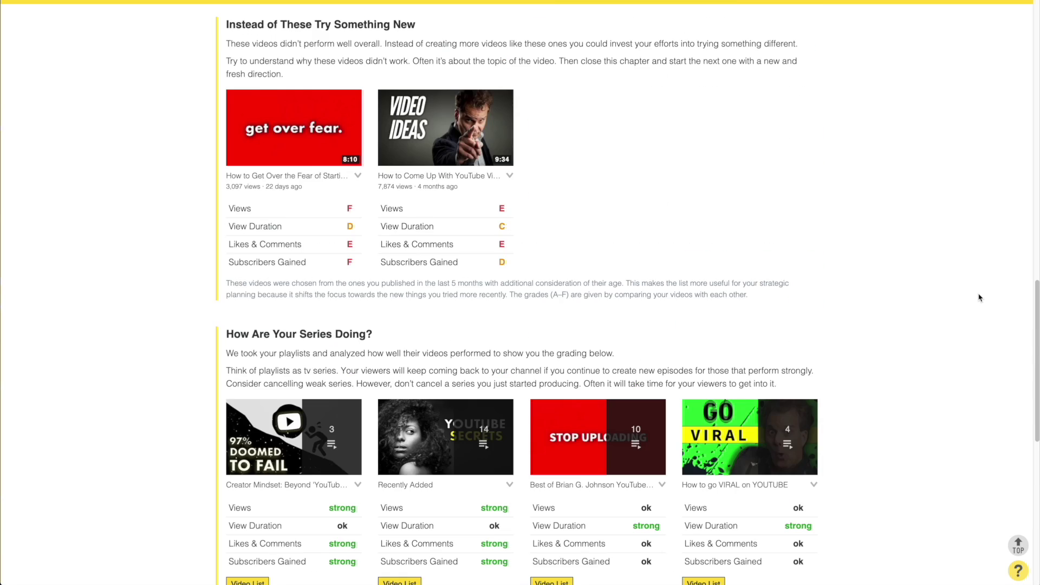
pyautogui.scroll(5, 978, 297)
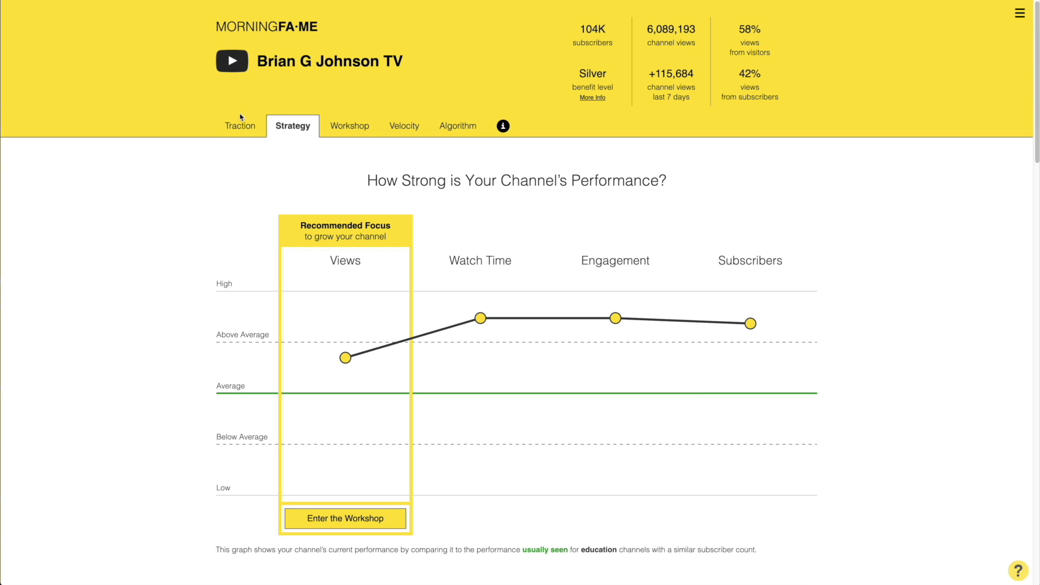
pyautogui.click(355, 122)
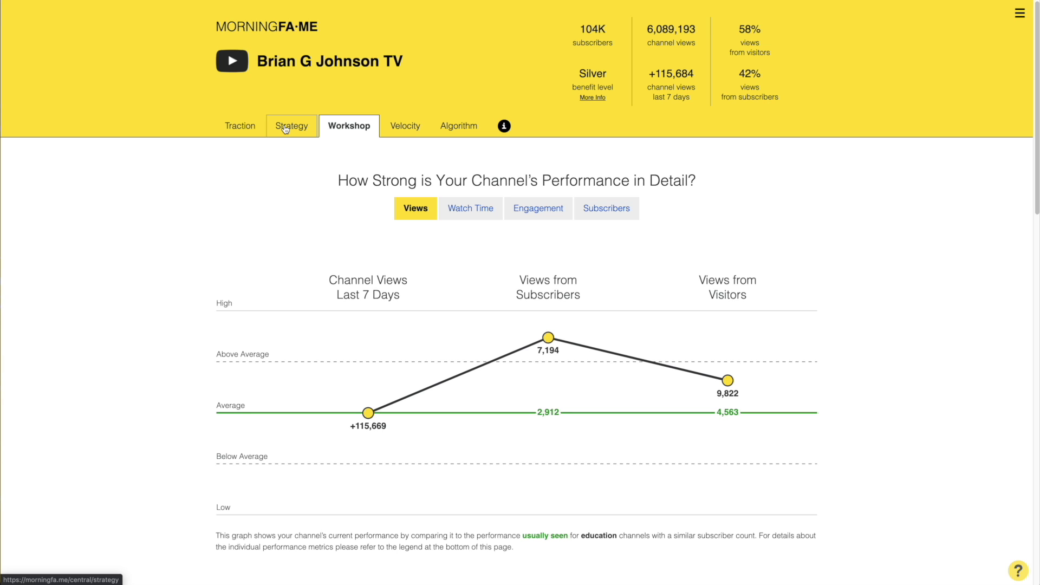
pyautogui.click(404, 131)
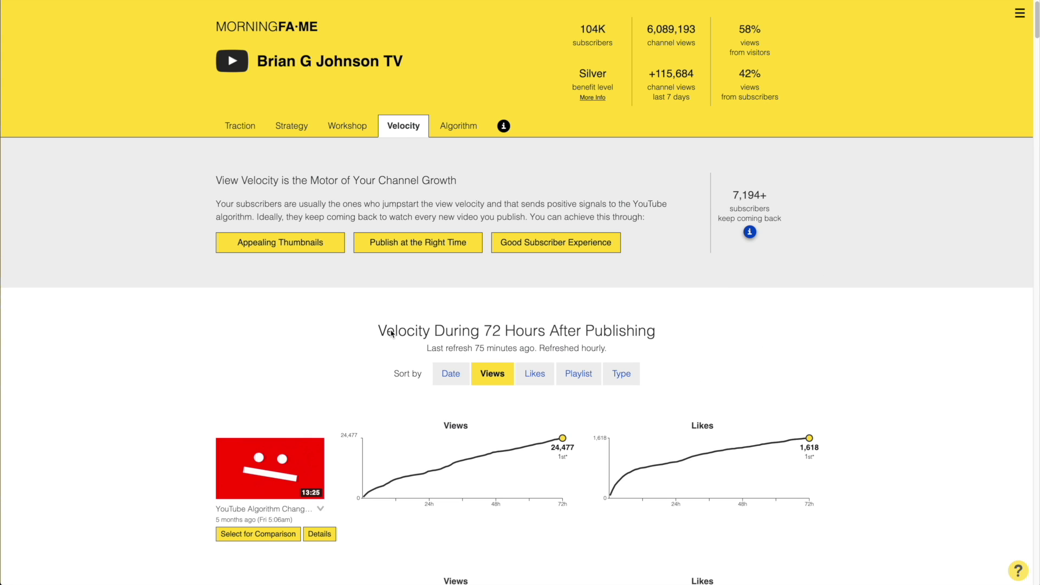
# - Highlight 'Velocity During' in the heading, then just the word 'Velocity', clearing each selection
pyautogui.moveTo(391, 332); pyautogui.dragTo(704, 335)
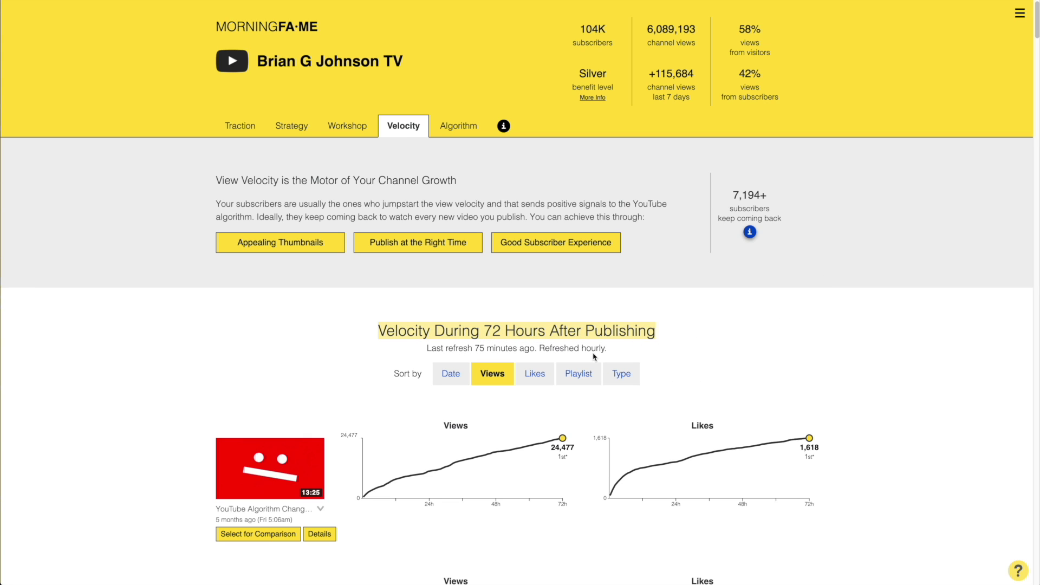
pyautogui.click(730, 346)
pyautogui.doubleClick(399, 332)
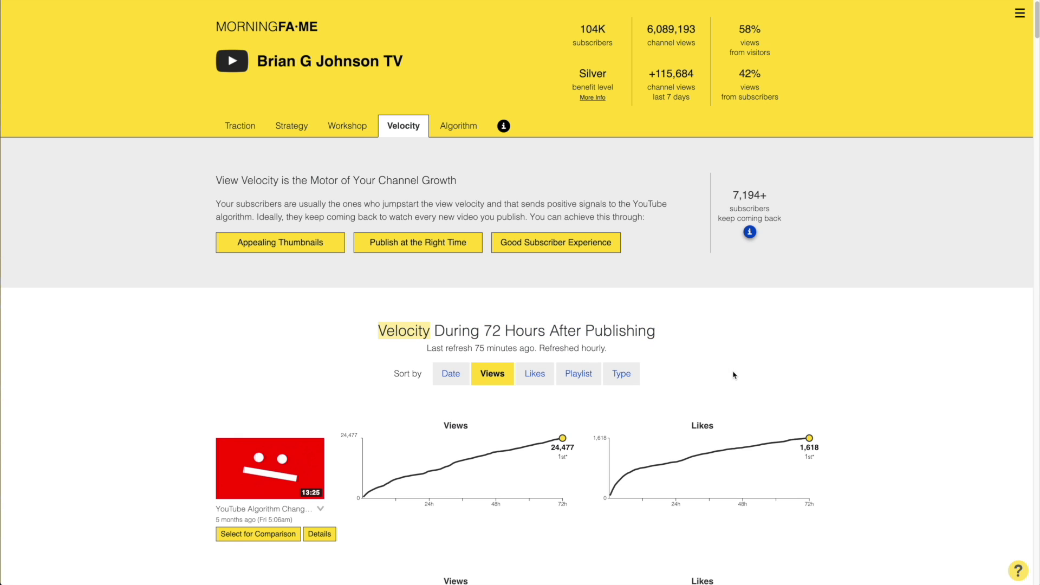
pyautogui.click(746, 368)
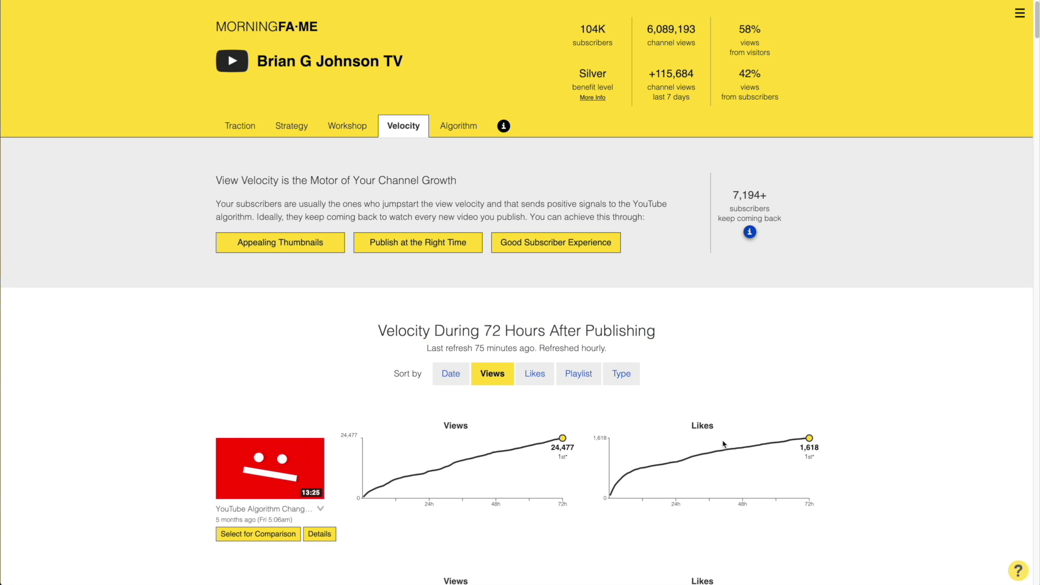
# - Scroll through each video's 72-hour view and like charts, then open the Active Subscribers explanation
pyautogui.scroll(-1, 655, 440)
pyautogui.scroll(-1, 656, 439)
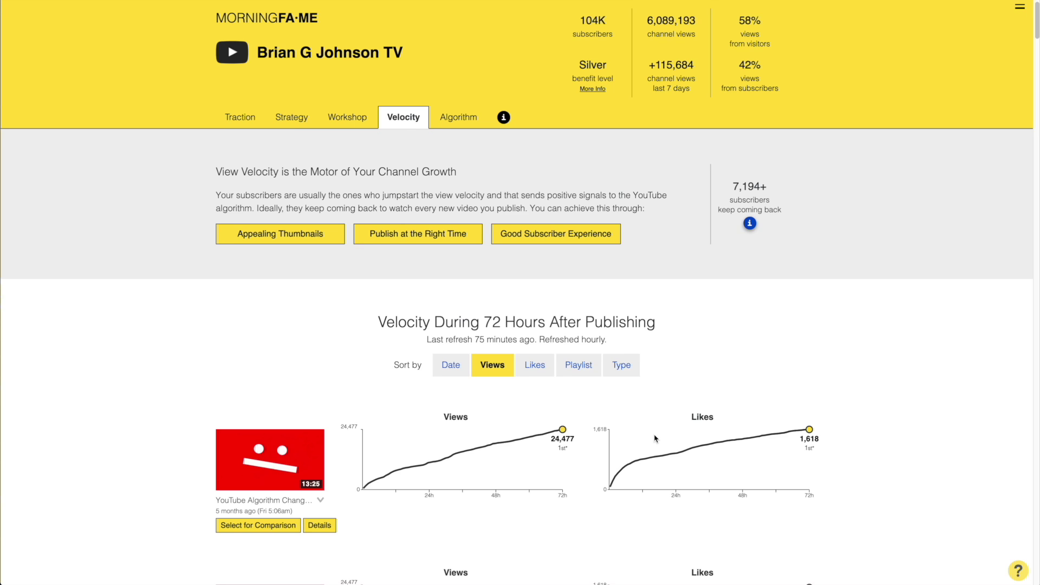
pyautogui.scroll(-2, 652, 438)
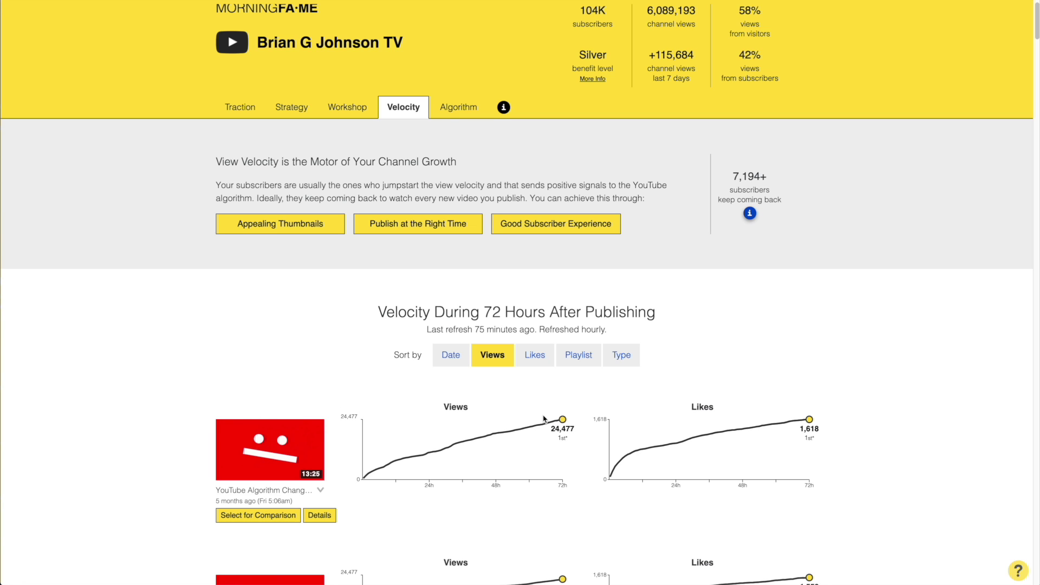
pyautogui.scroll(-4, 971, 364)
pyautogui.scroll(-4, 926, 359)
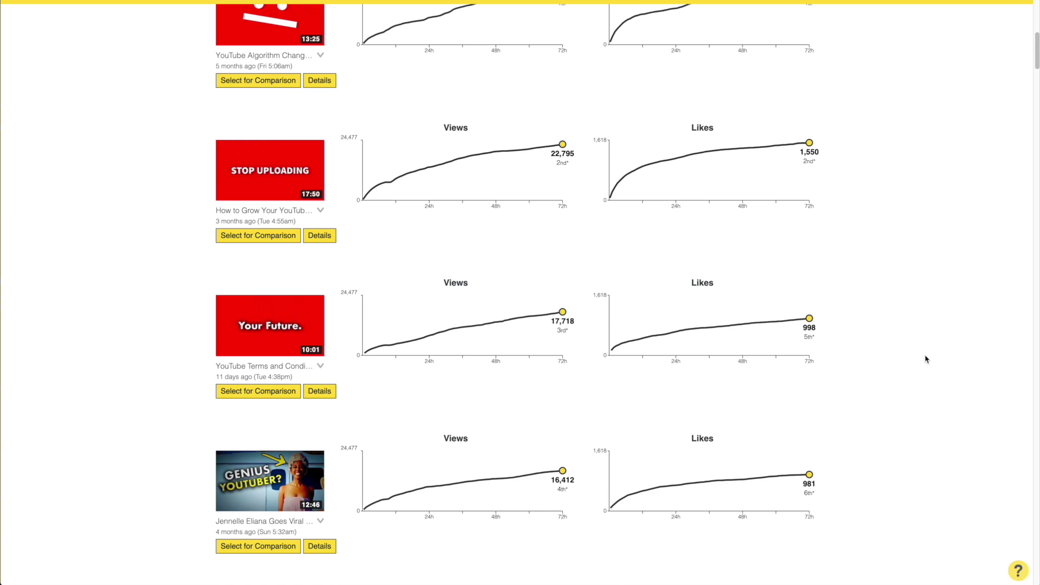
pyautogui.scroll(4, 926, 359)
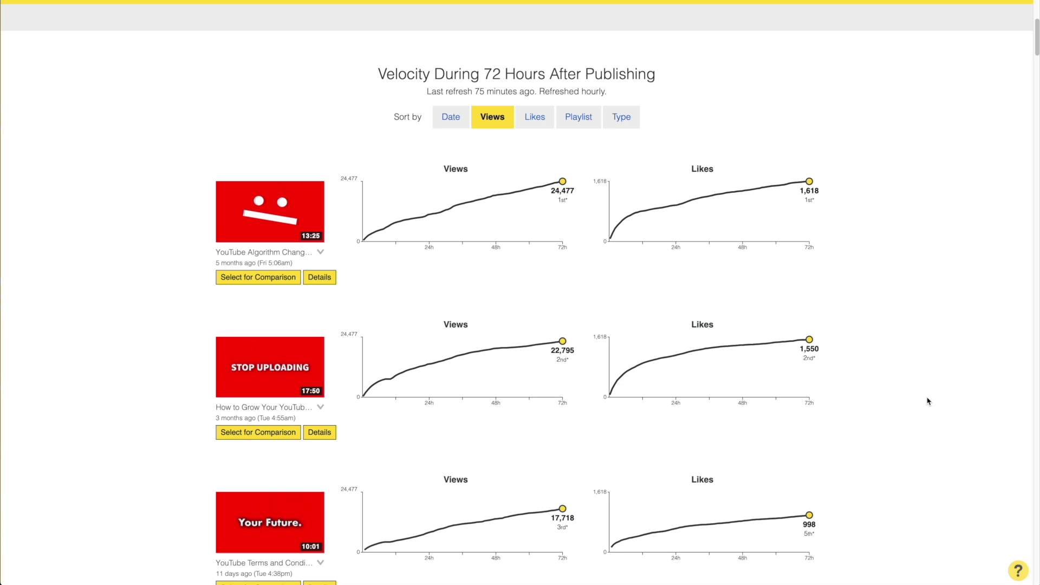
pyautogui.scroll(2, 927, 401)
pyautogui.scroll(3, 927, 401)
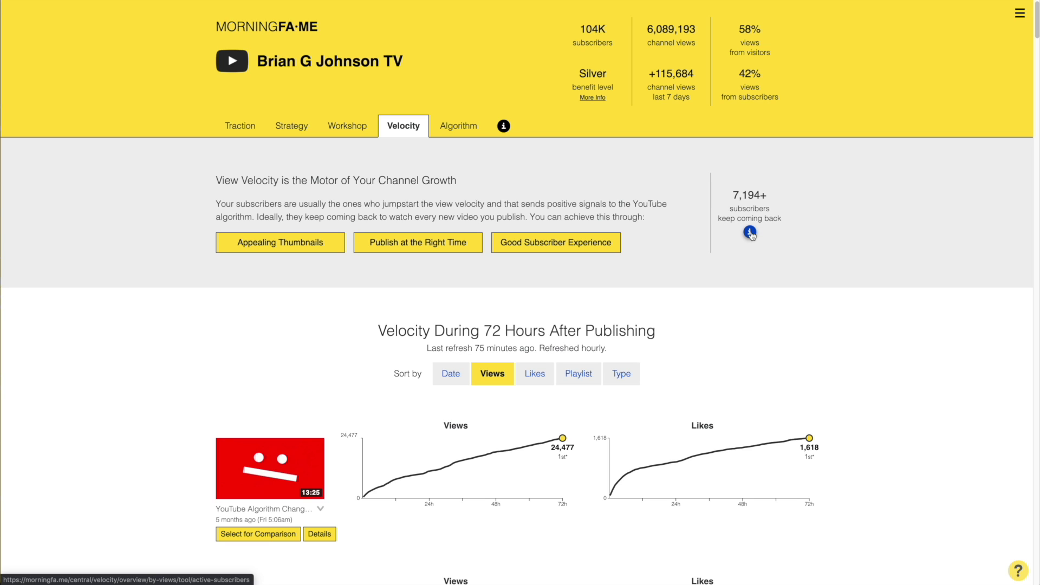
pyautogui.click(750, 232)
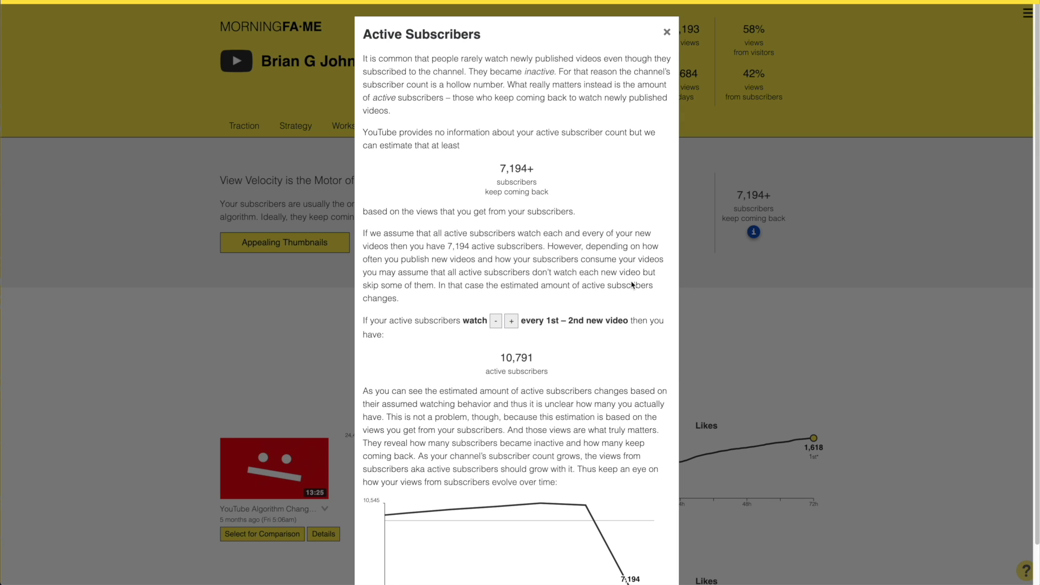
pyautogui.scroll(-1, 640, 292)
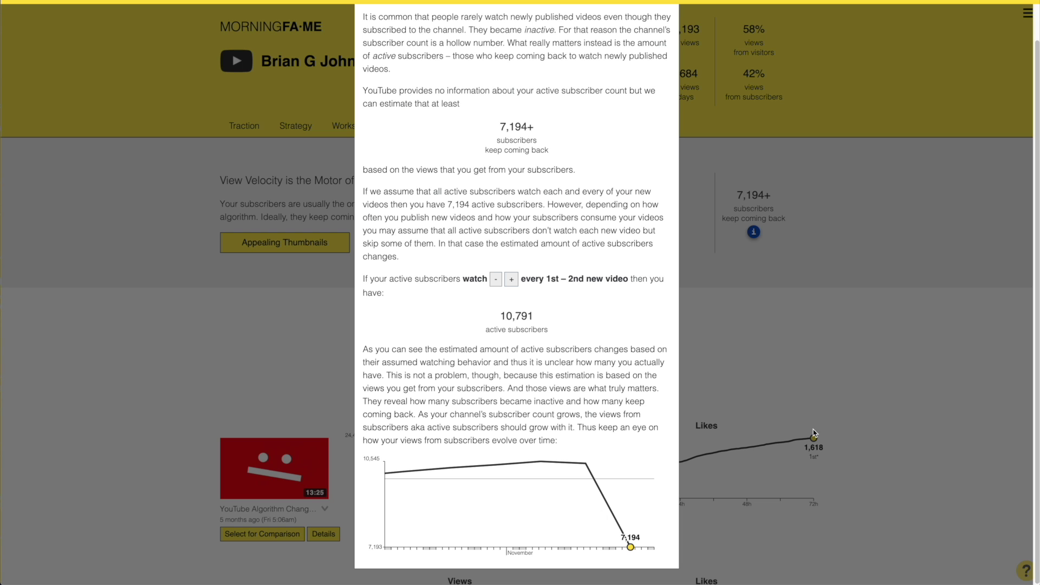
pyautogui.click(964, 332)
# - Return to the Traction overview and scroll through its figures
pyautogui.click(241, 125)
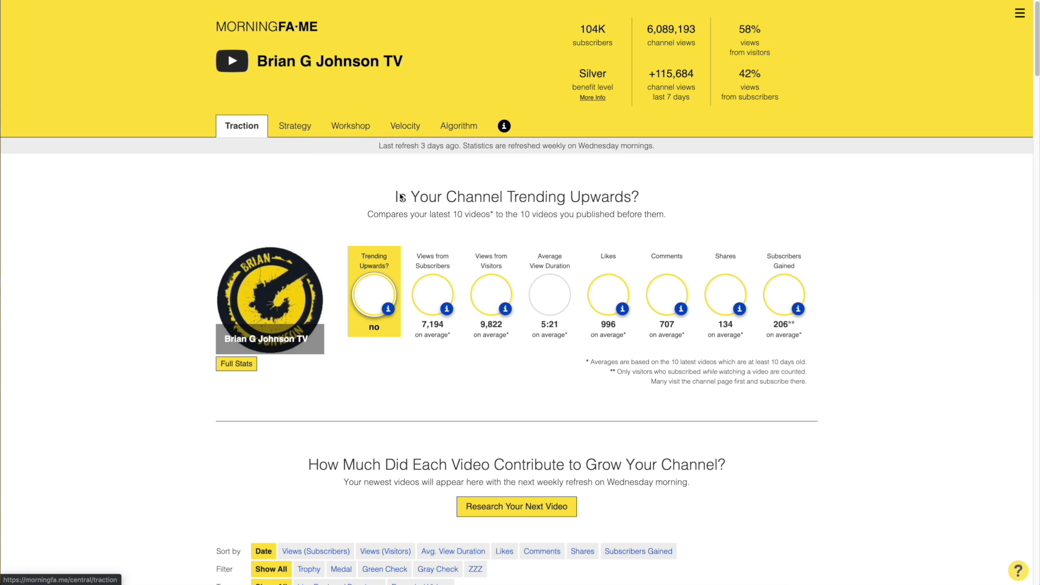
pyautogui.scroll(-10, 476, 281)
pyautogui.scroll(-8, 539, 282)
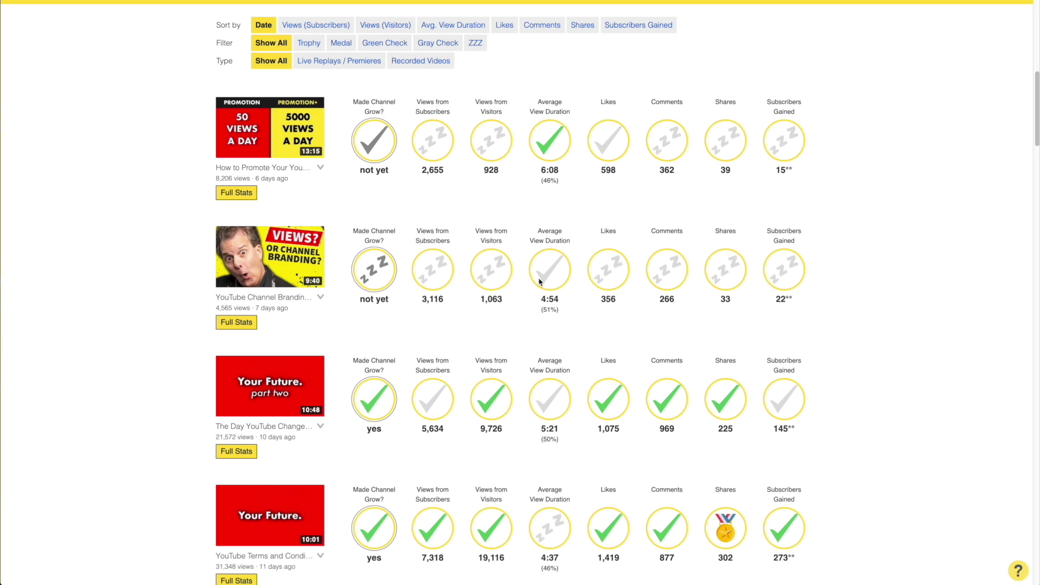
pyautogui.scroll(3, 538, 281)
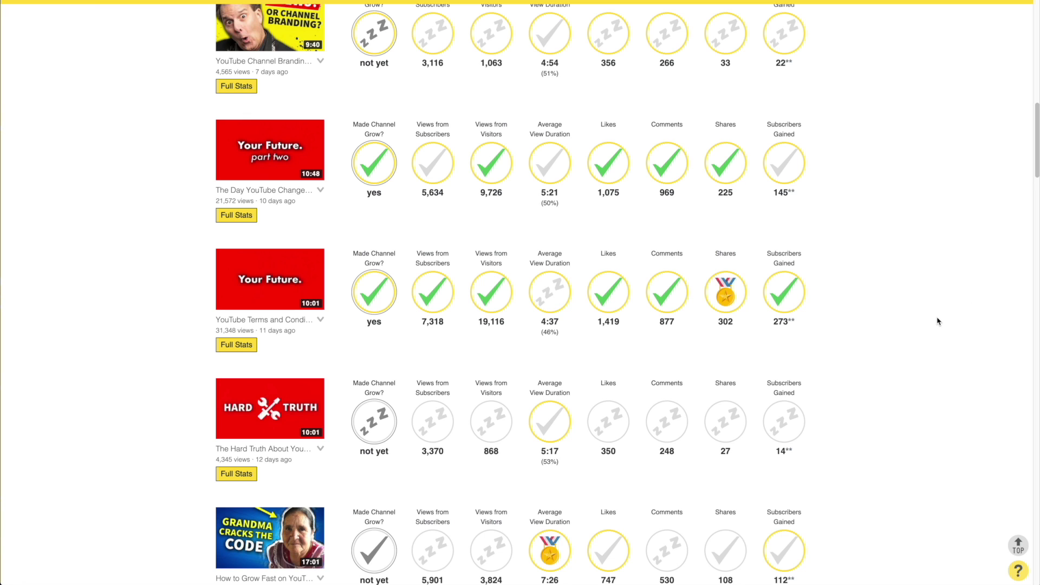
pyautogui.scroll(12, 939, 321)
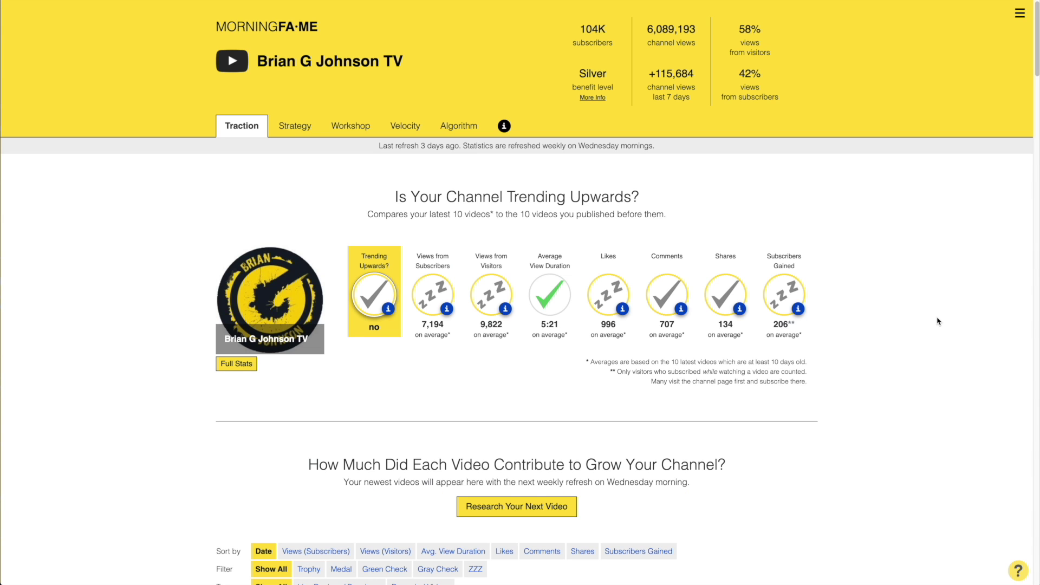
# - Revisit the Velocity charts and the Active Subscribers explanation, then head to Research Step #1
pyautogui.click(403, 126)
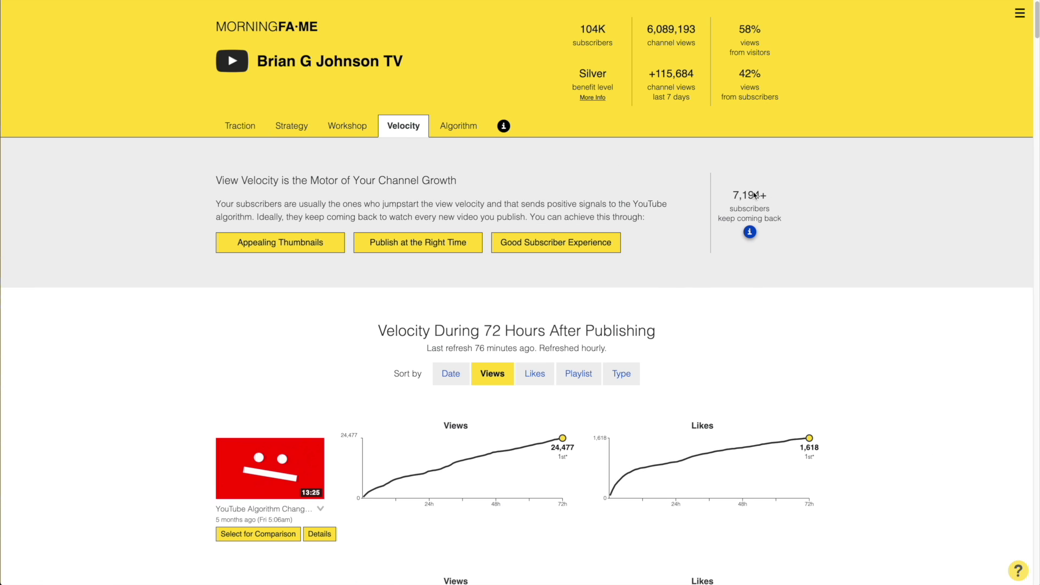
pyautogui.click(750, 232)
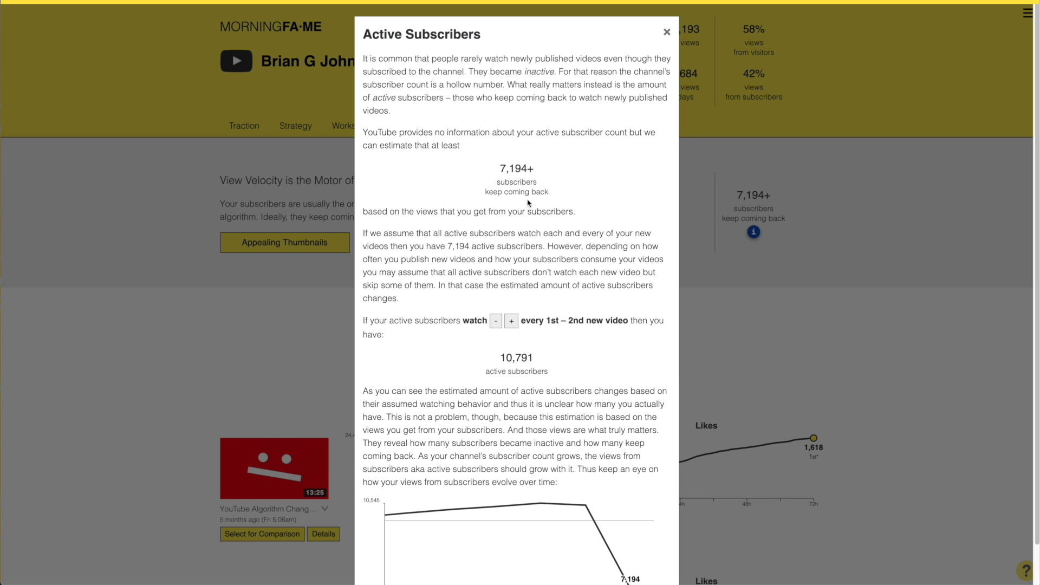
pyautogui.click(666, 33)
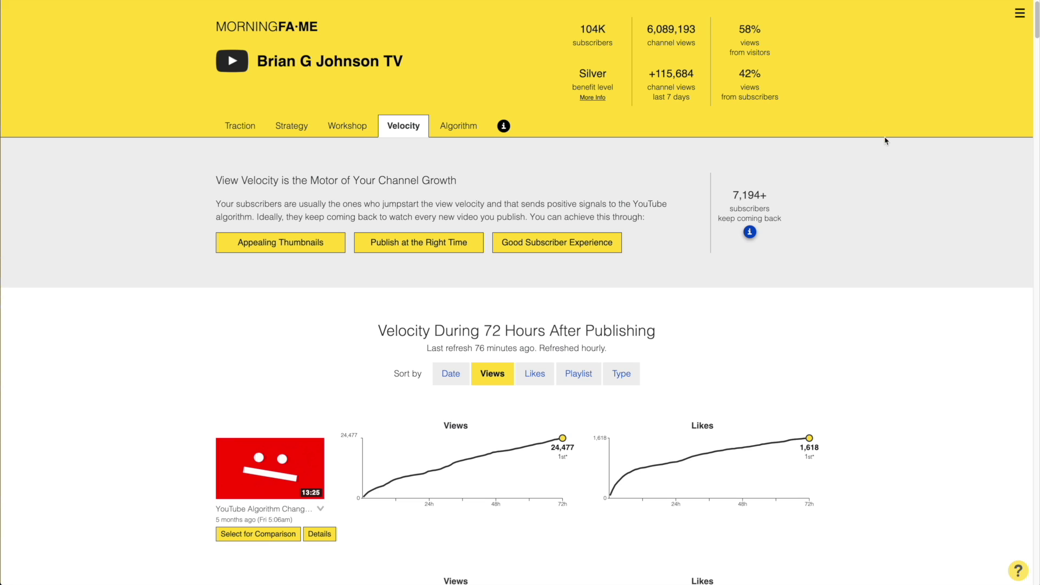
pyautogui.click(1020, 15)
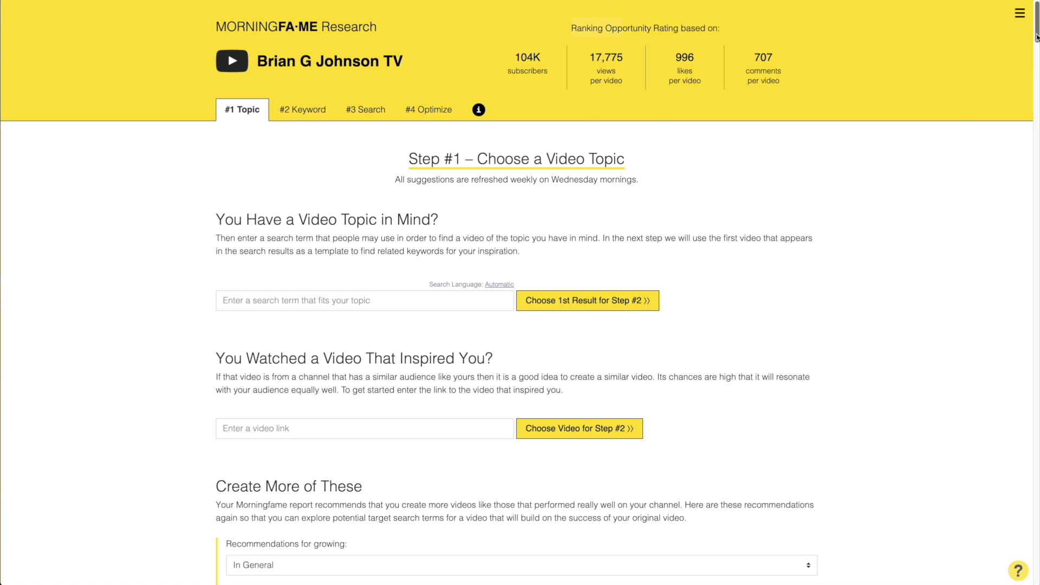
# - Load more videos from Gallagur and TubeBuddy under channels close to yours
pyautogui.moveTo(1036, 36); pyautogui.dragTo(1036, 99)
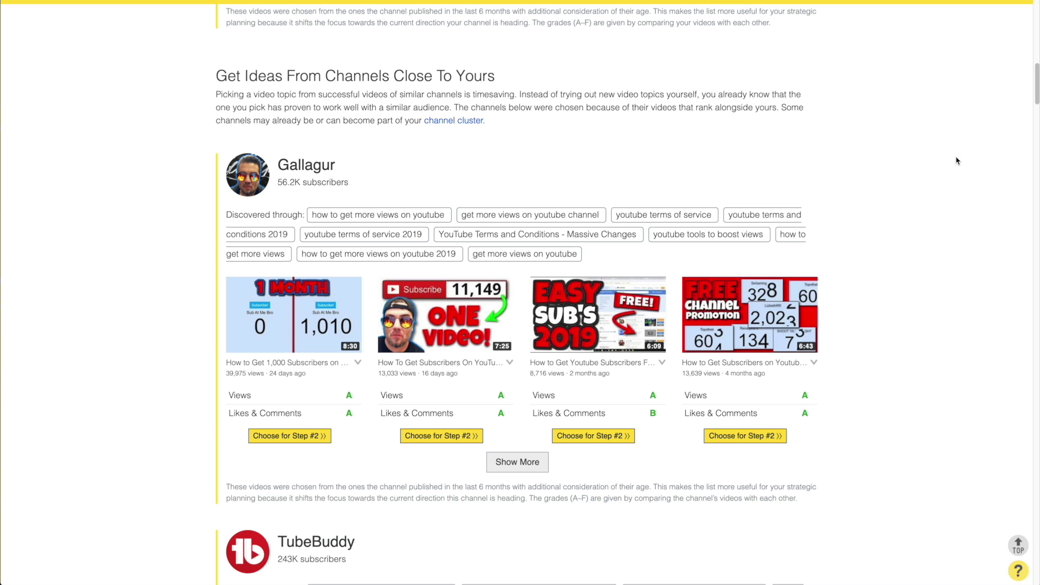
pyautogui.scroll(-1, 957, 161)
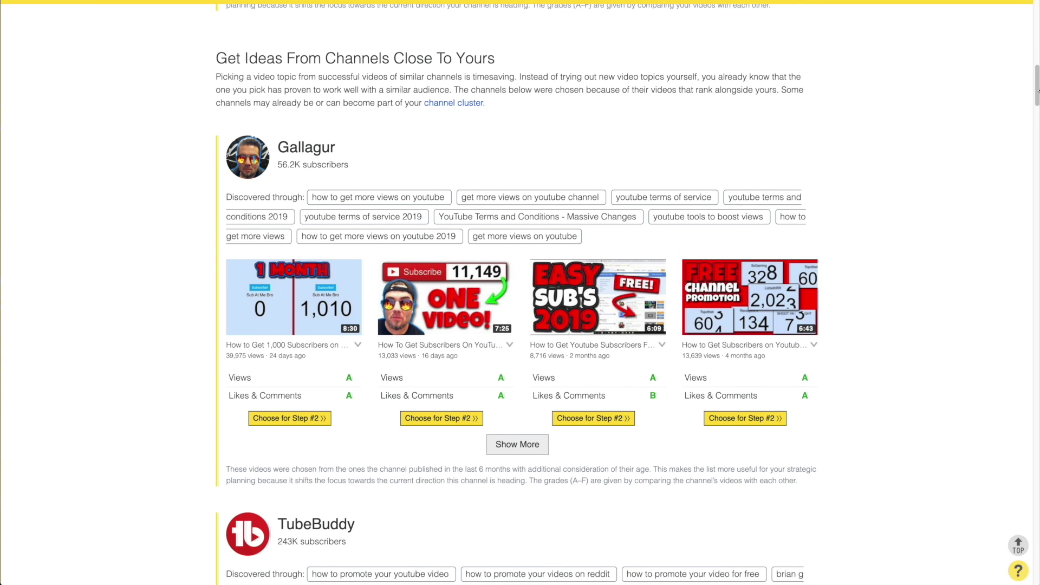
pyautogui.moveTo(1036, 99); pyautogui.dragTo(1037, 107)
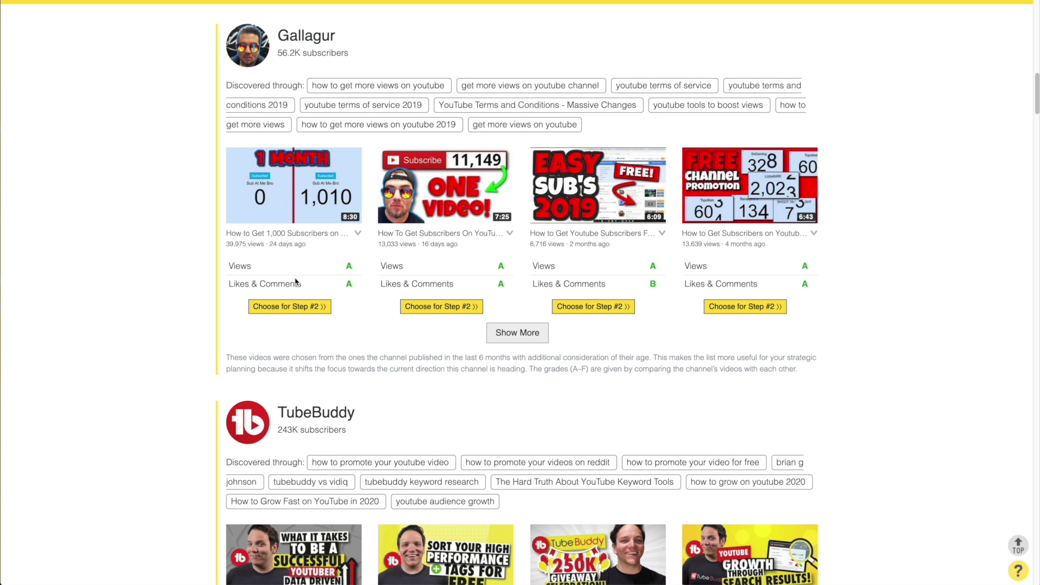
pyautogui.click(520, 336)
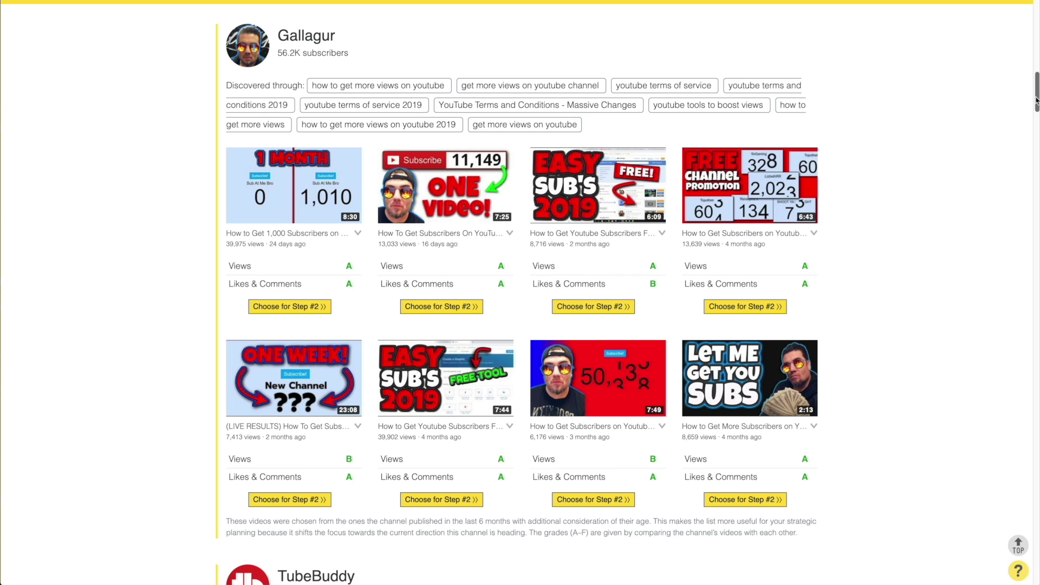
pyautogui.scroll(3, 1036, 100)
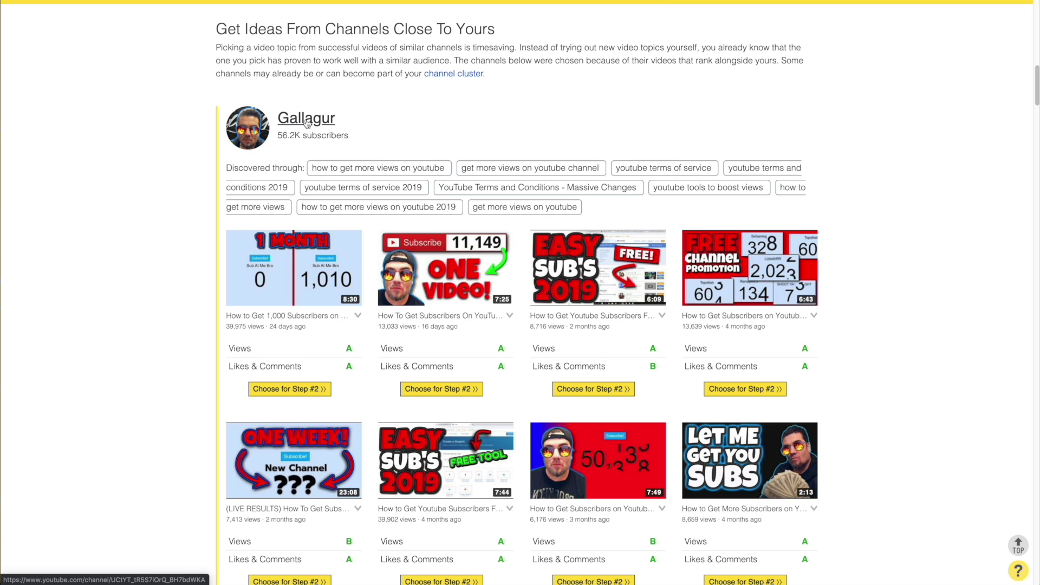
pyautogui.scroll(-2, 825, 269)
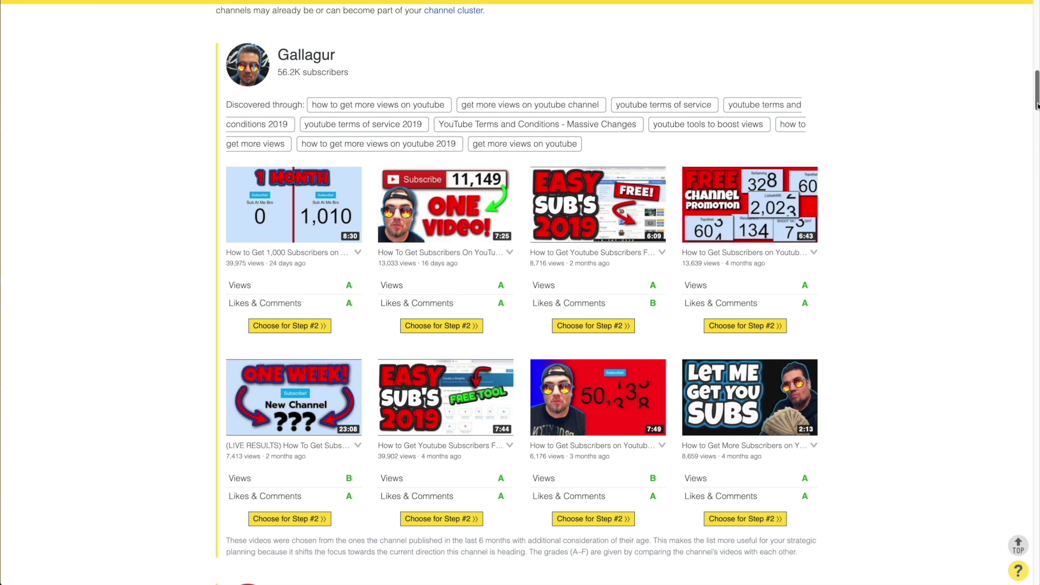
pyautogui.scroll(-10, 1036, 105)
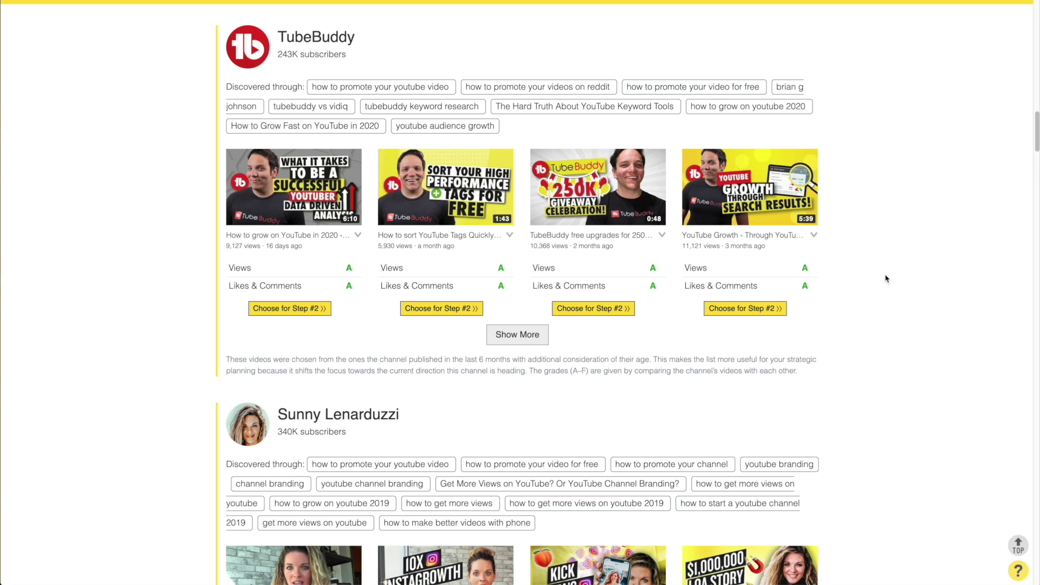
pyautogui.click(517, 334)
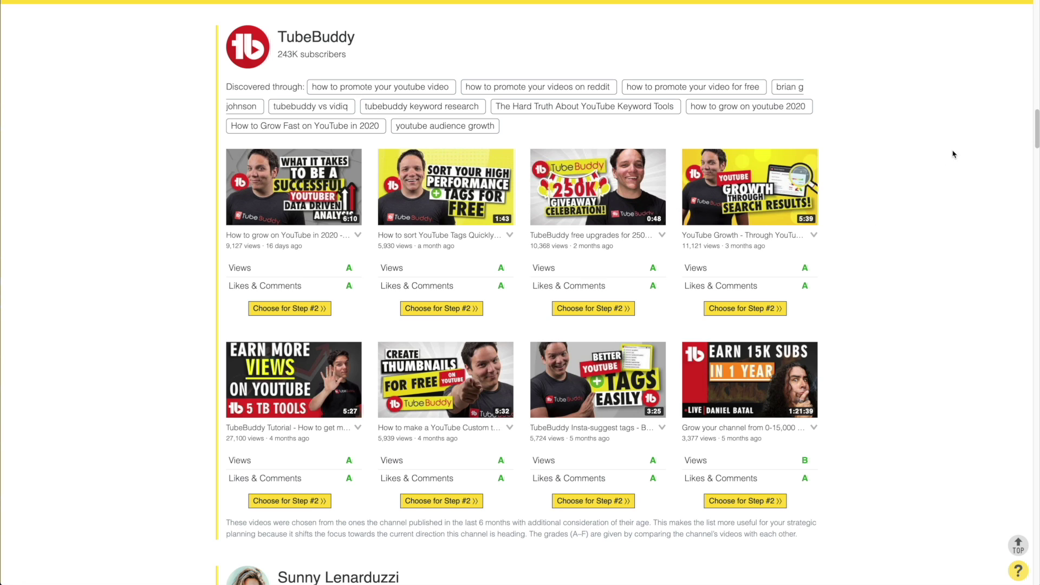
# - Choose Gallagur's first 1,000-subscribers video as the Step #2 starting point
pyautogui.moveTo(1036, 135); pyautogui.dragTo(1036, 181)
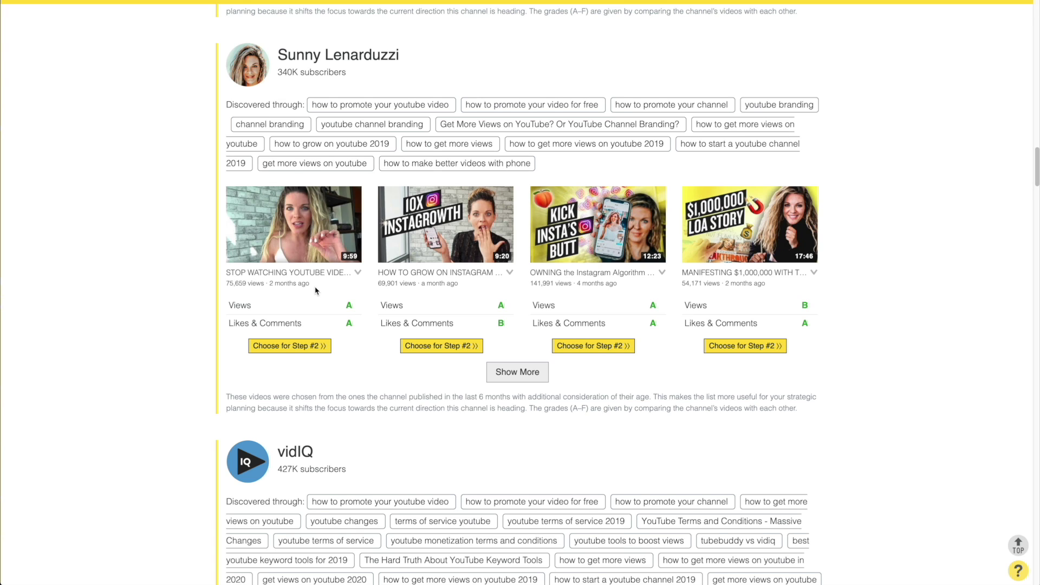
pyautogui.moveTo(1036, 172); pyautogui.dragTo(1029, 151)
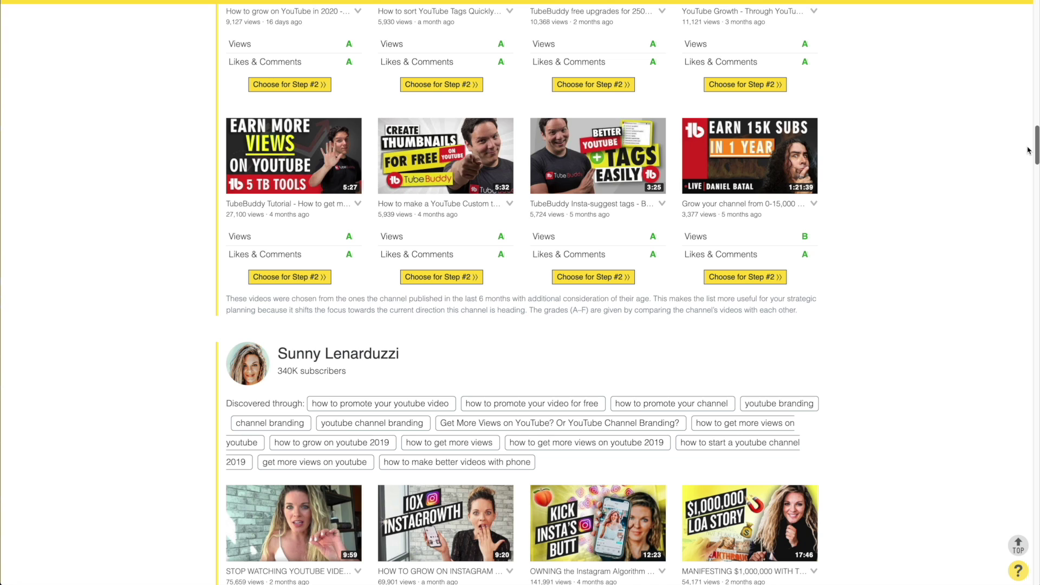
pyautogui.moveTo(1028, 150); pyautogui.dragTo(1029, 95)
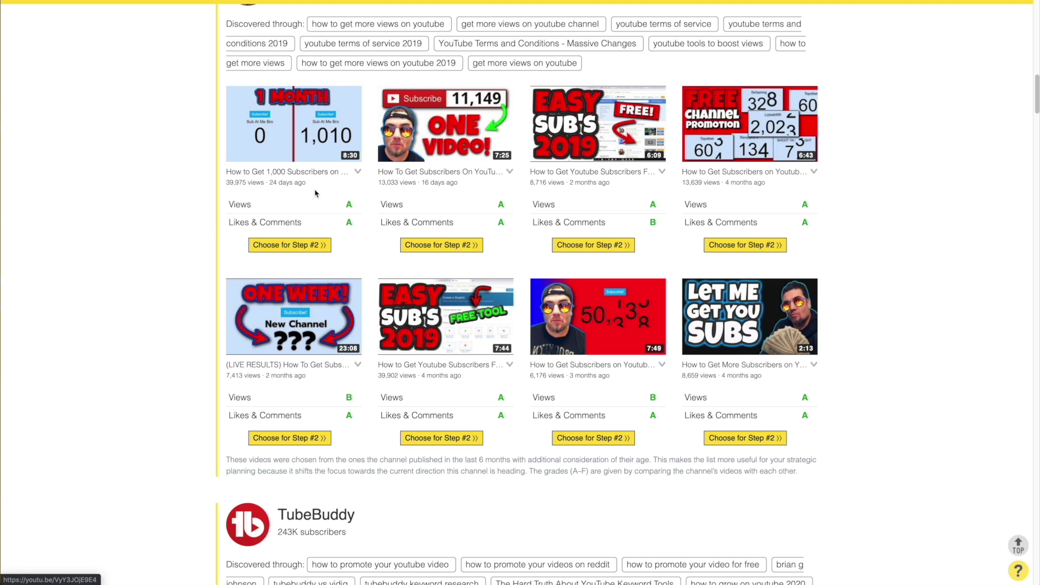
pyautogui.click(302, 246)
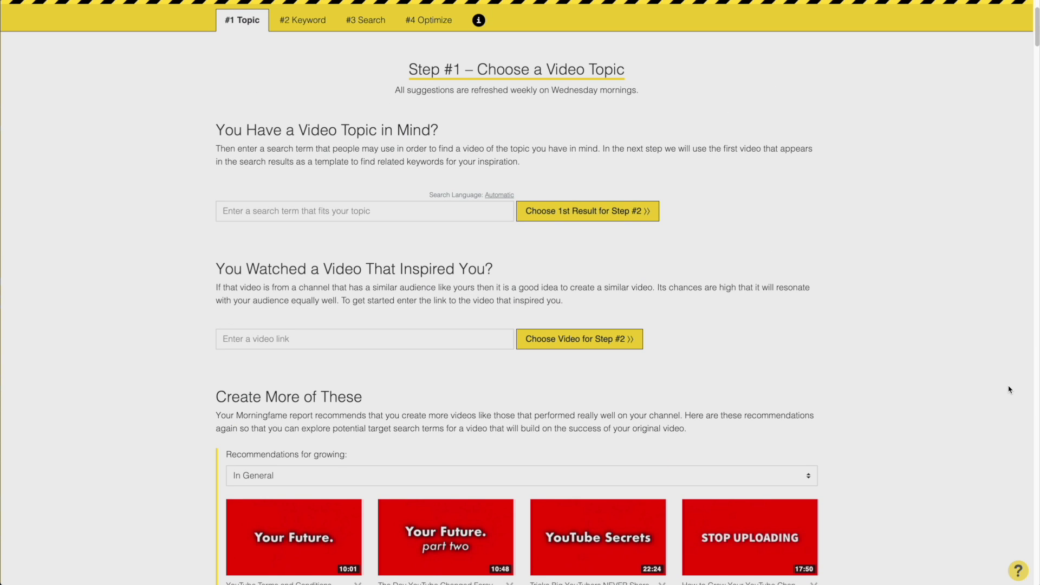
# - View Step #2's common and uncommon keyword lists, such as 'how to get subscribers on youtube'
pyautogui.click(315, 25)
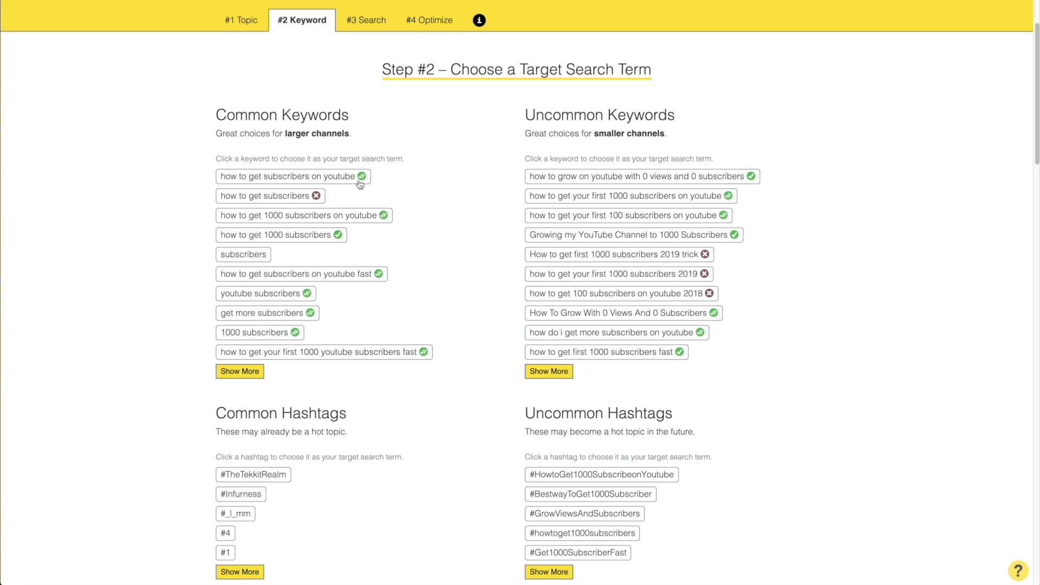
pyautogui.press('super+t')
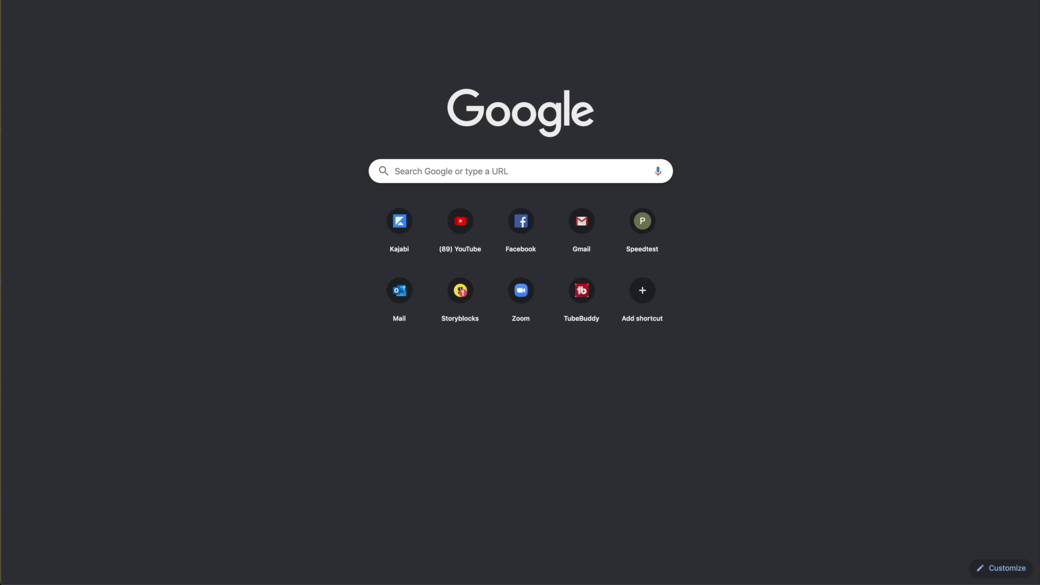
# - Load google.com and youtube.com in tabs and enter 'how to get subscriber' to see Google suggestions
pyautogui.write('google.co')
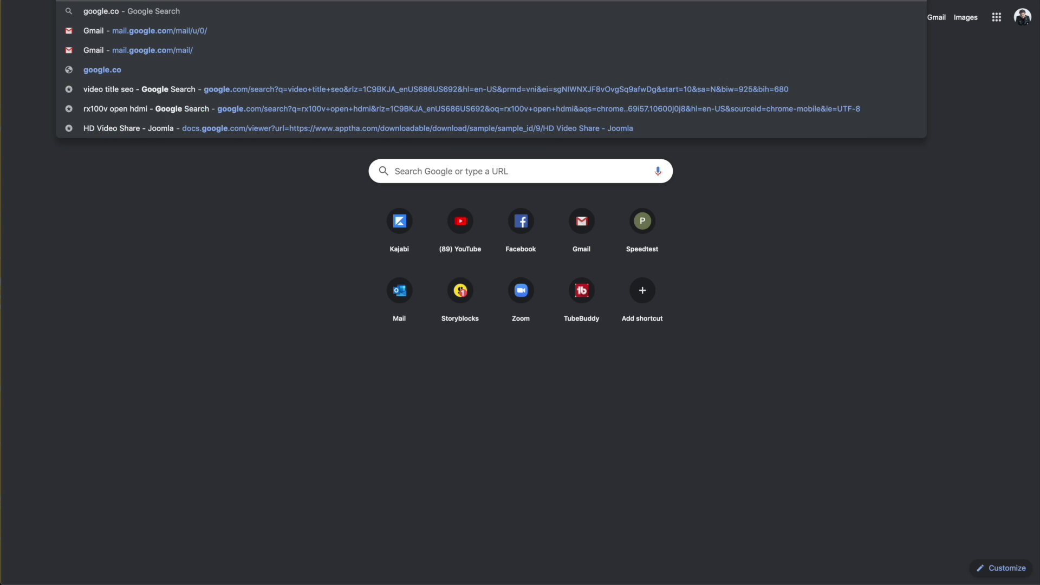
pyautogui.press('Return')
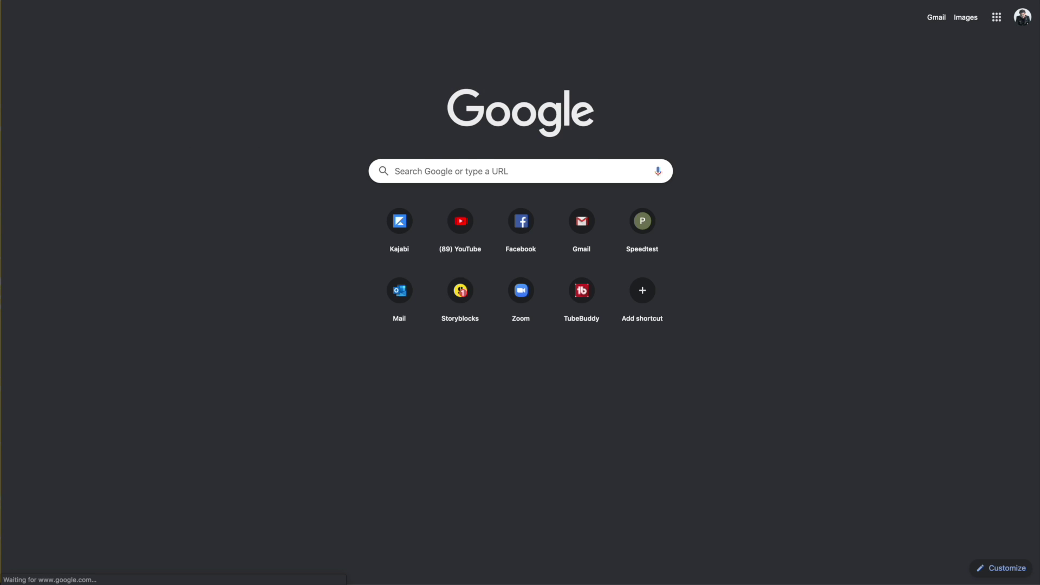
pyautogui.press('super+bracketleft')
pyautogui.write('youtube.com')
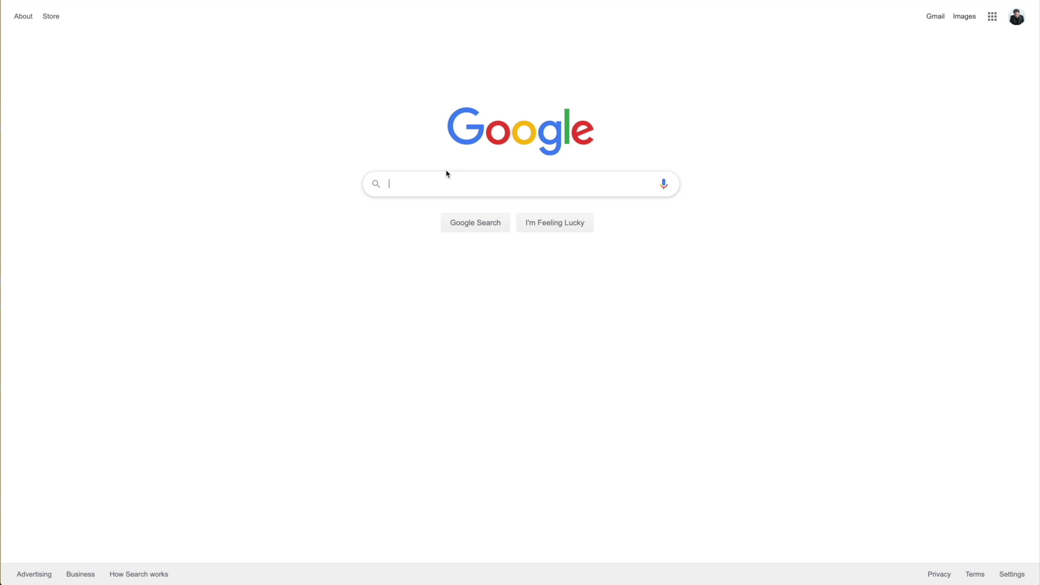
pyautogui.write('how to ge')
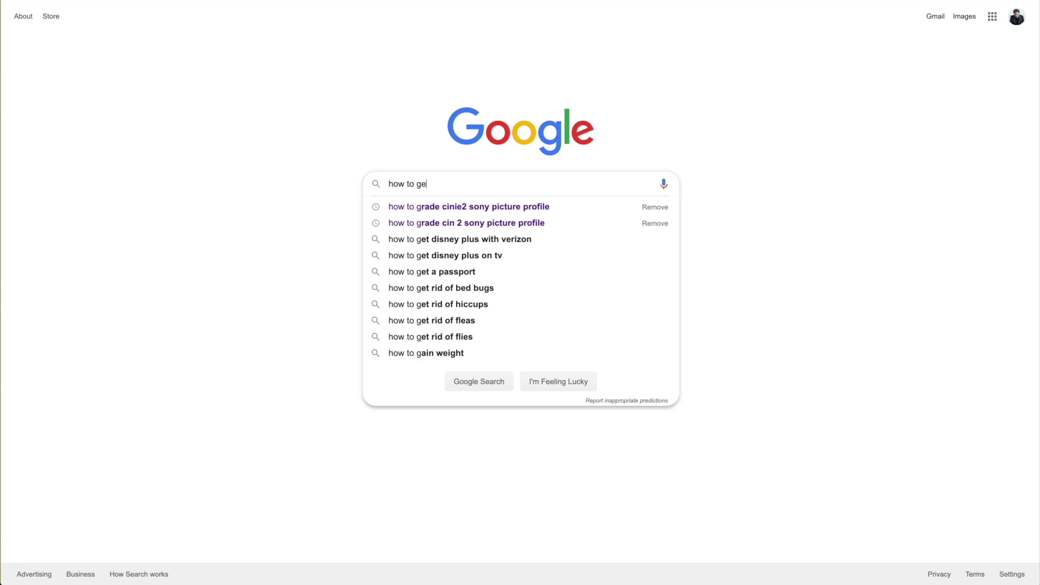
pyautogui.write('t subscriber')
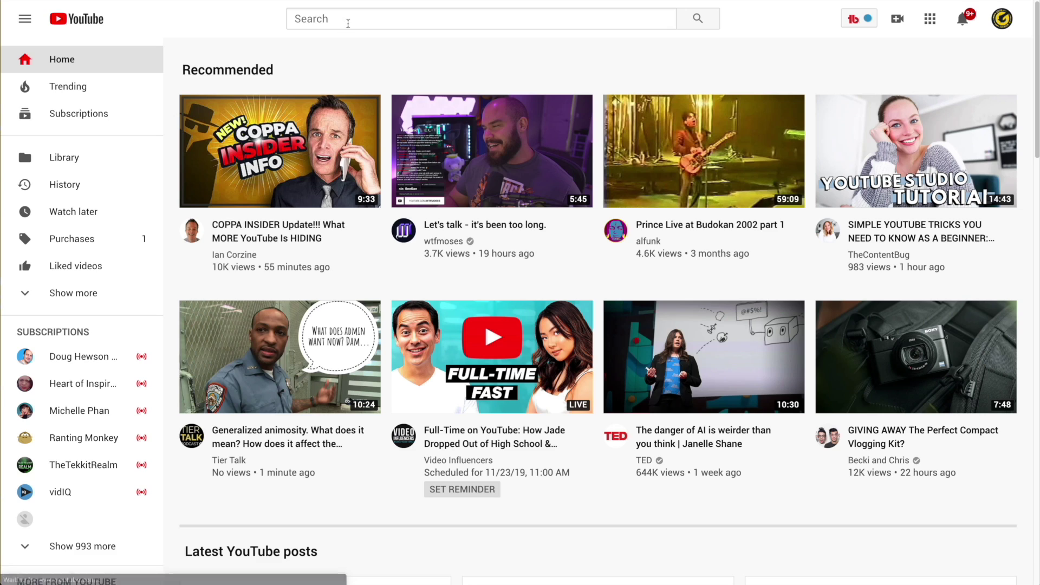
pyautogui.click(349, 21)
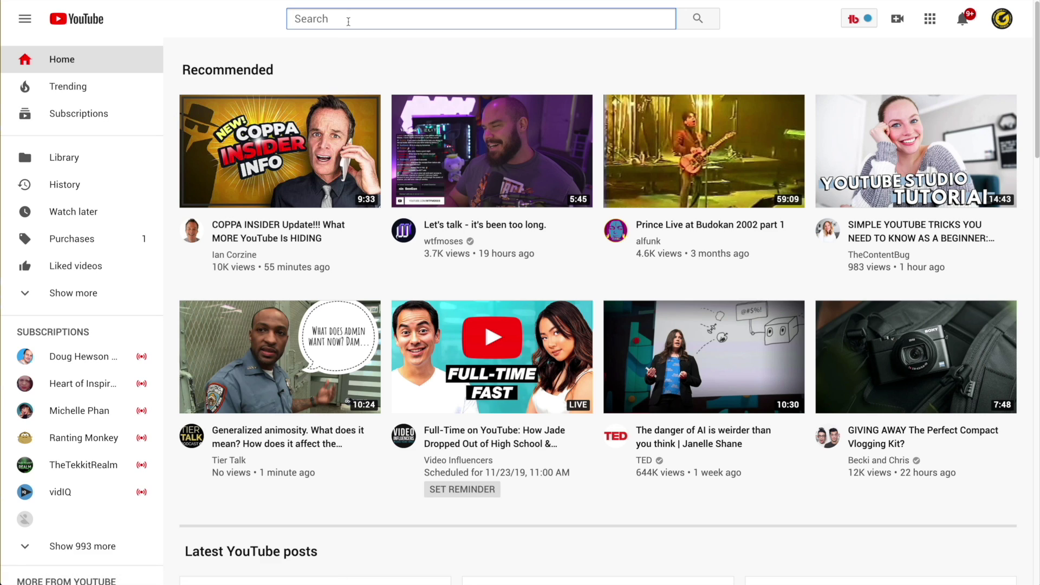
# - Type 'how to get subscribers on you' into YouTube's search box to see autocomplete suggestions
pyautogui.write('how to get subs')
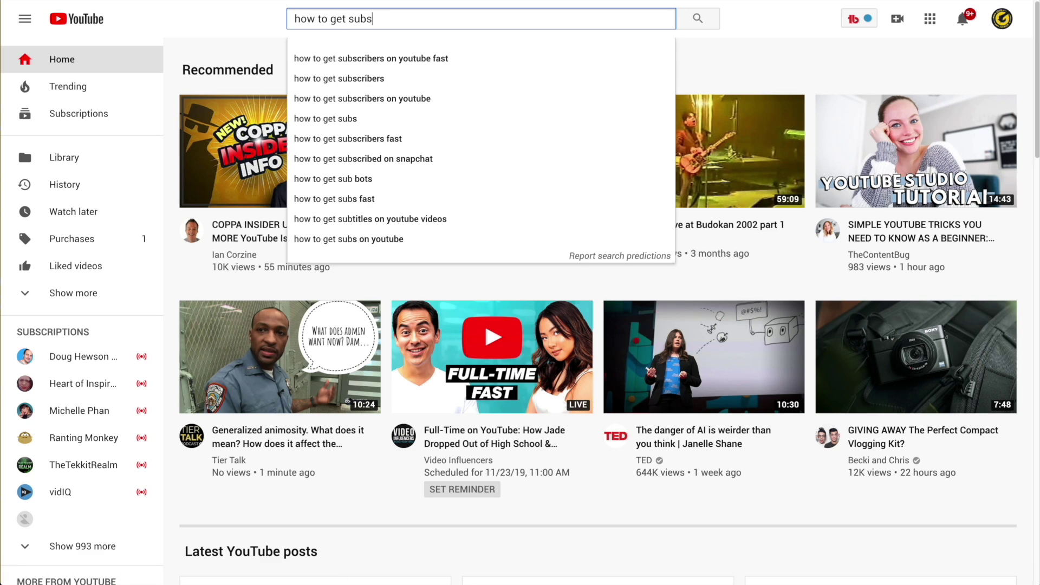
pyautogui.write('cribers on you')
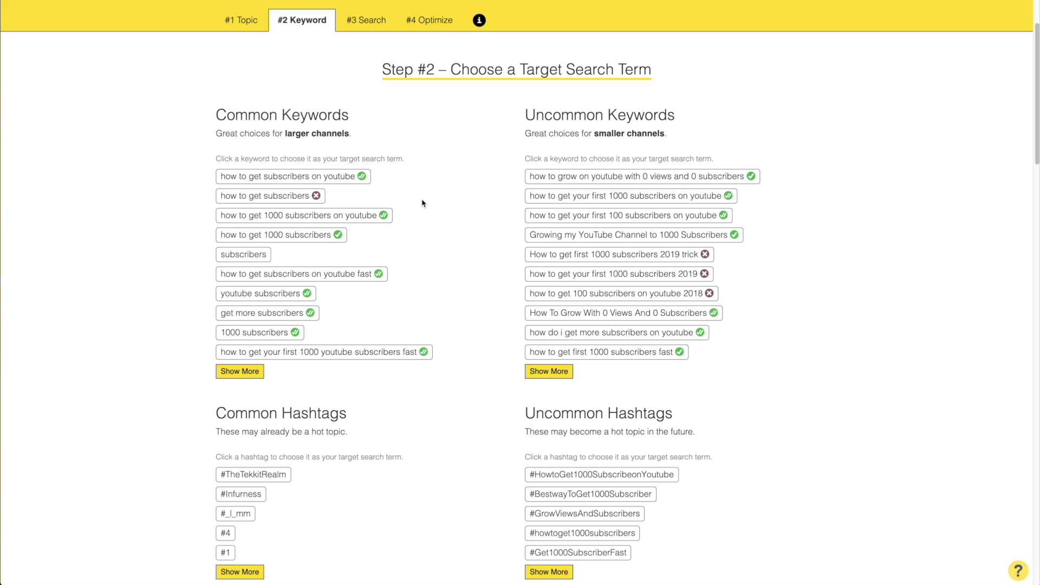
# - Select 'how do i get more subscribers on youtube' and send it to Step #3 for evaluation
pyautogui.click(685, 336)
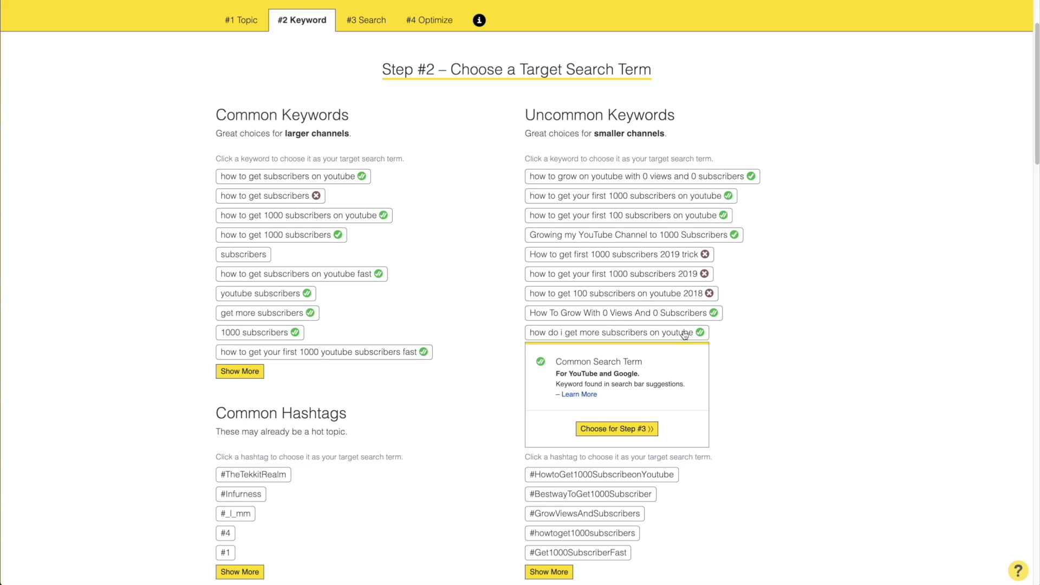
pyautogui.click(634, 431)
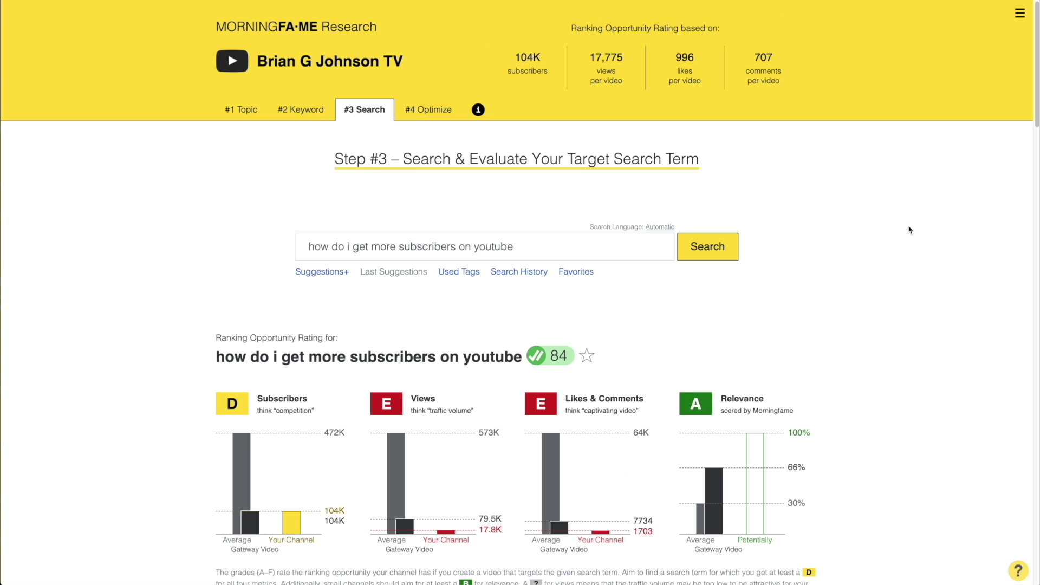
pyautogui.scroll(2, 908, 227)
# - Scroll past the 84 rating grades to the search results led by 'How to get 100 Subscribers on YouTube EVERY DAY'
pyautogui.scroll(-2, 1027, 151)
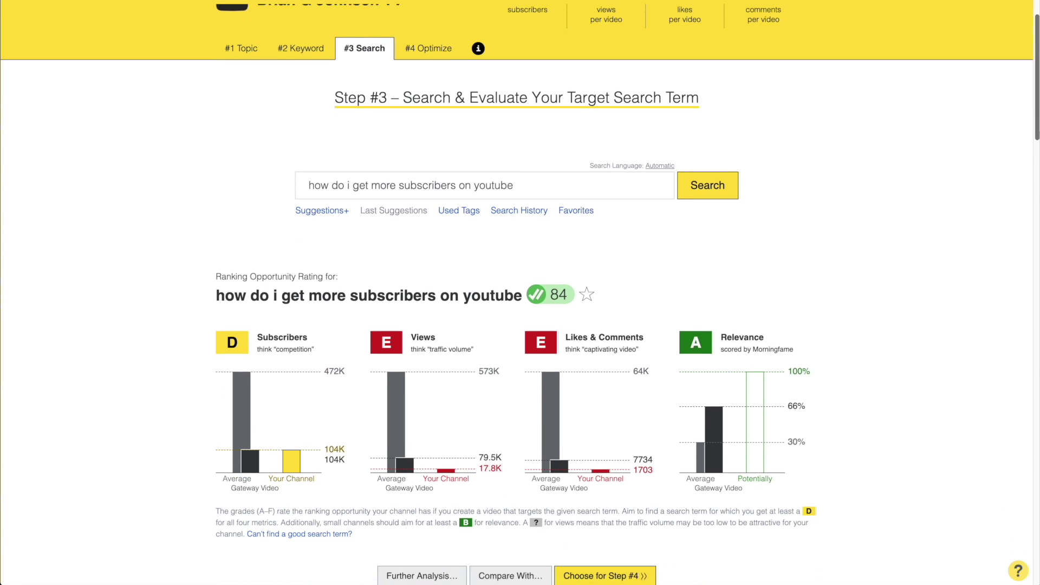
pyautogui.scroll(-1, 520, 292)
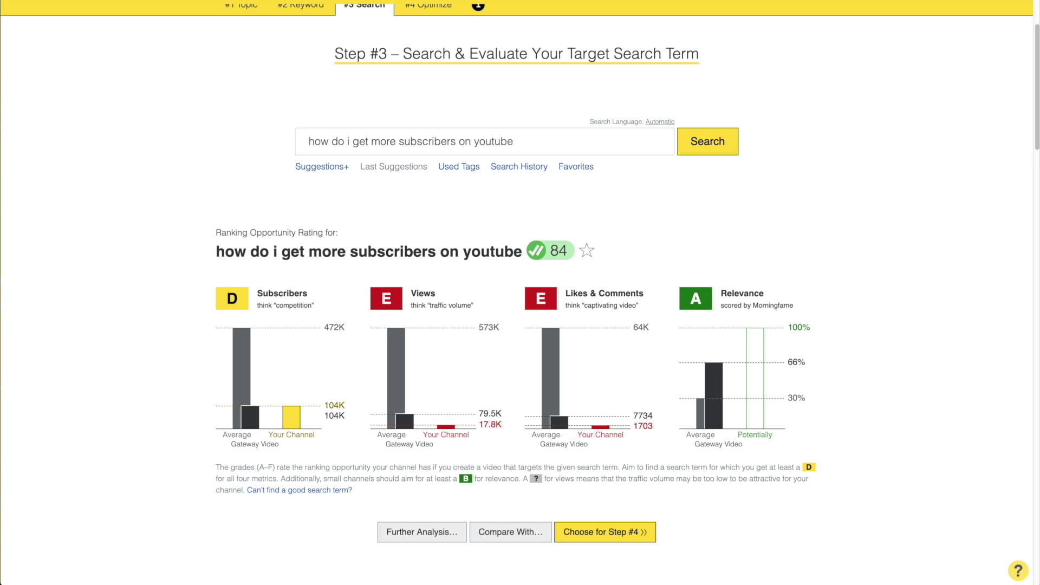
pyautogui.scroll(-5, 558, 405)
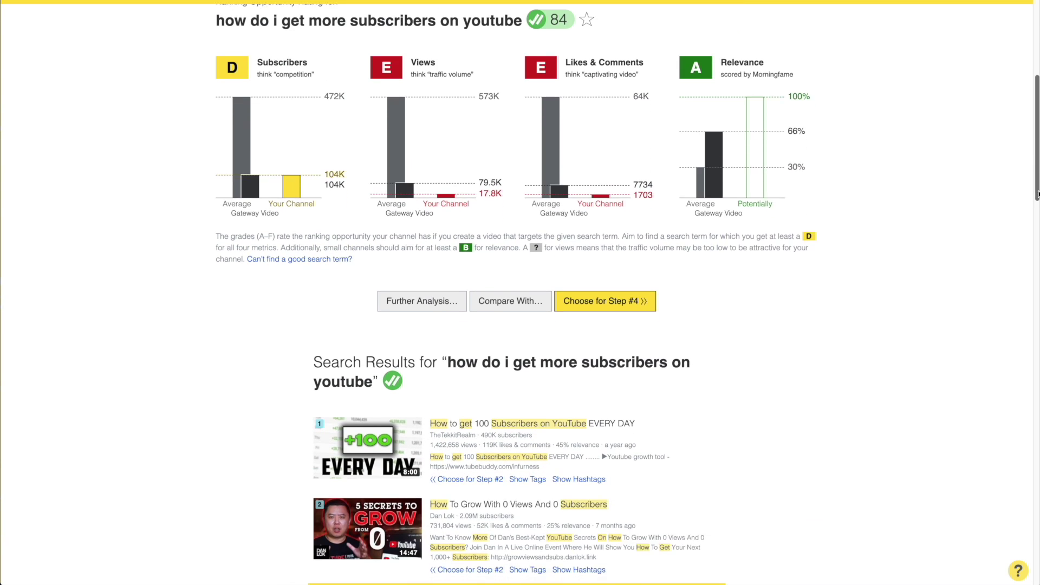
pyautogui.moveTo(1037, 193); pyautogui.dragTo(1037, 263)
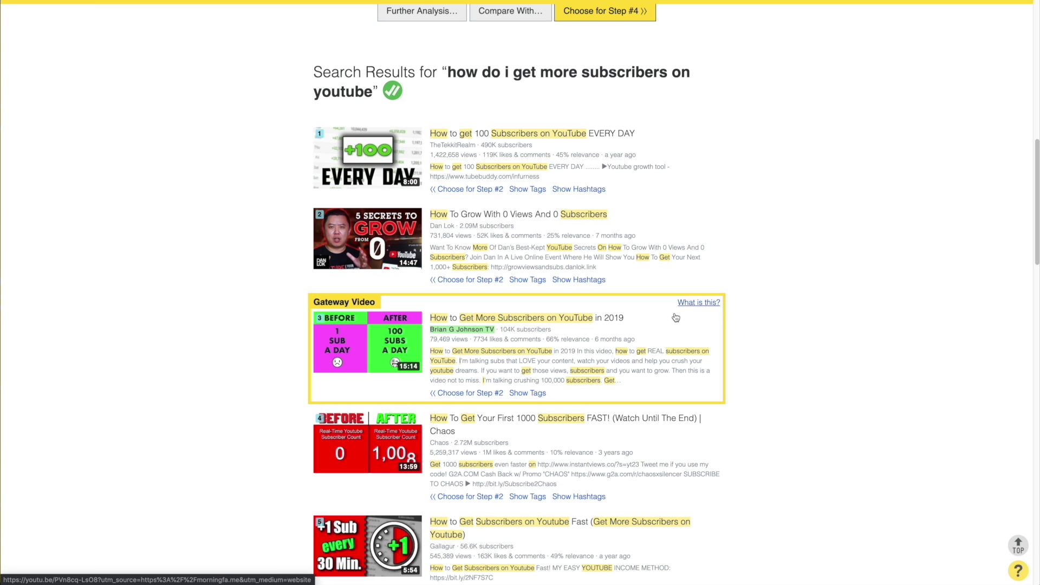
pyautogui.scroll(5, 860, 274)
pyautogui.scroll(1, 860, 274)
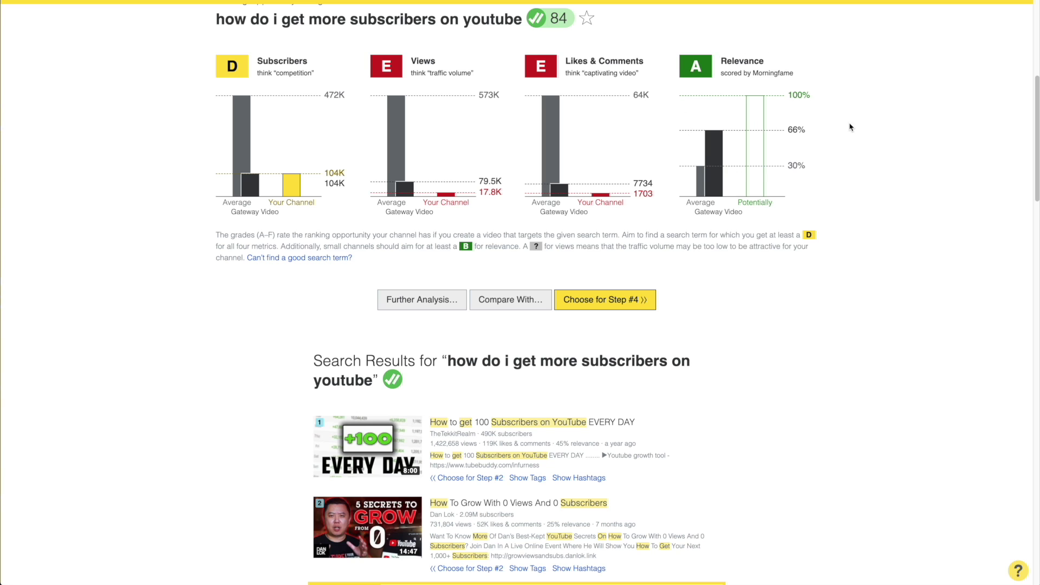
pyautogui.scroll(4, 866, 125)
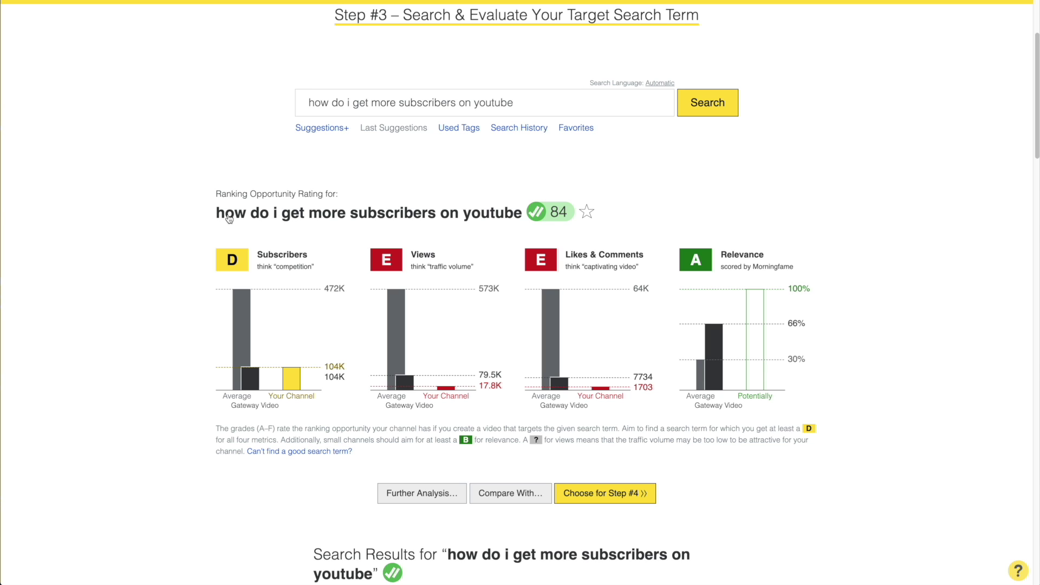
pyautogui.scroll(-8, 520, 293)
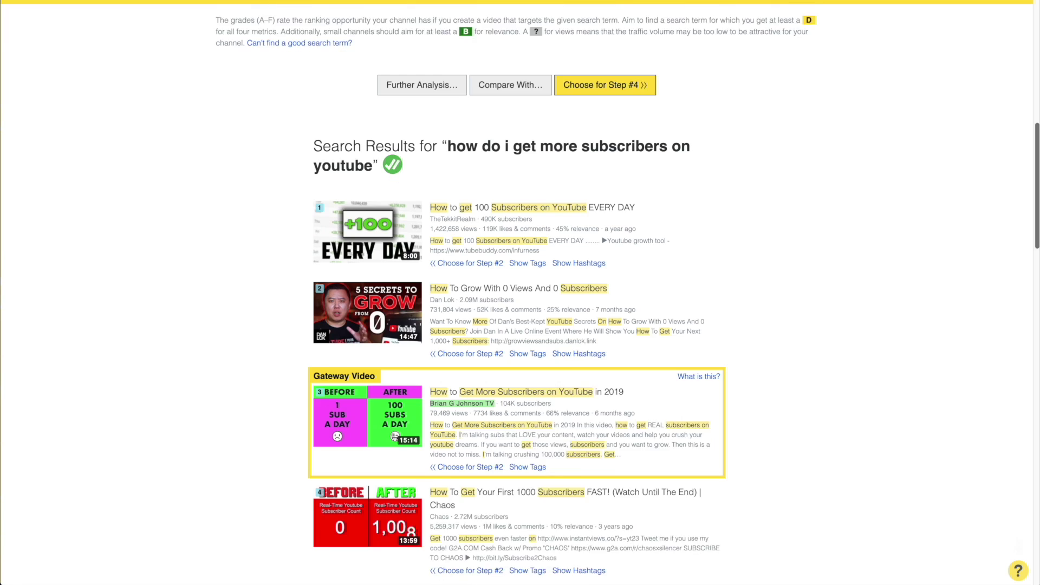
# - Scroll through the term's search results and back up to the search box at the top
pyautogui.scroll(-12, 520, 292)
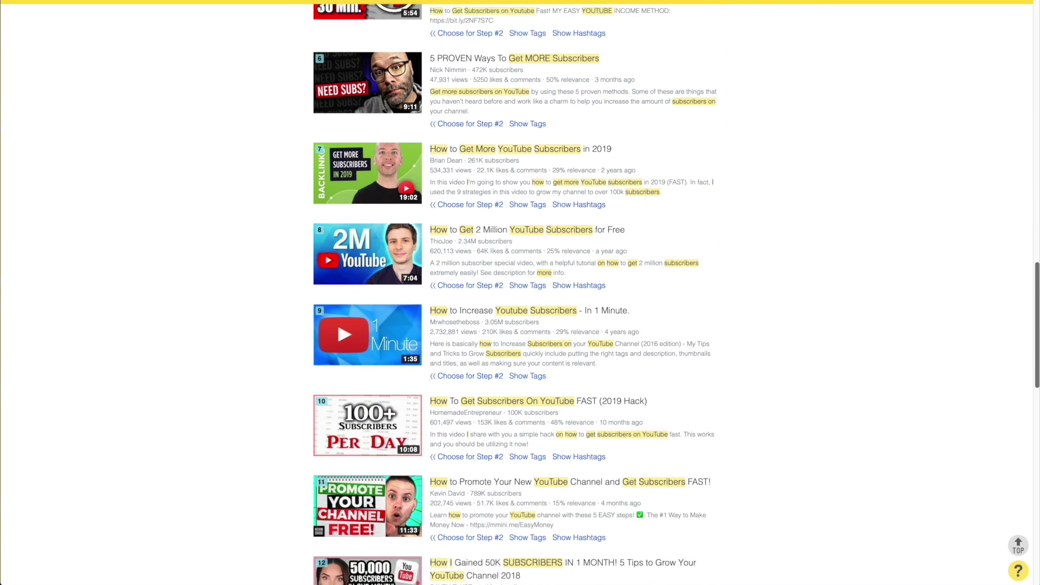
pyautogui.scroll(-12, 520, 293)
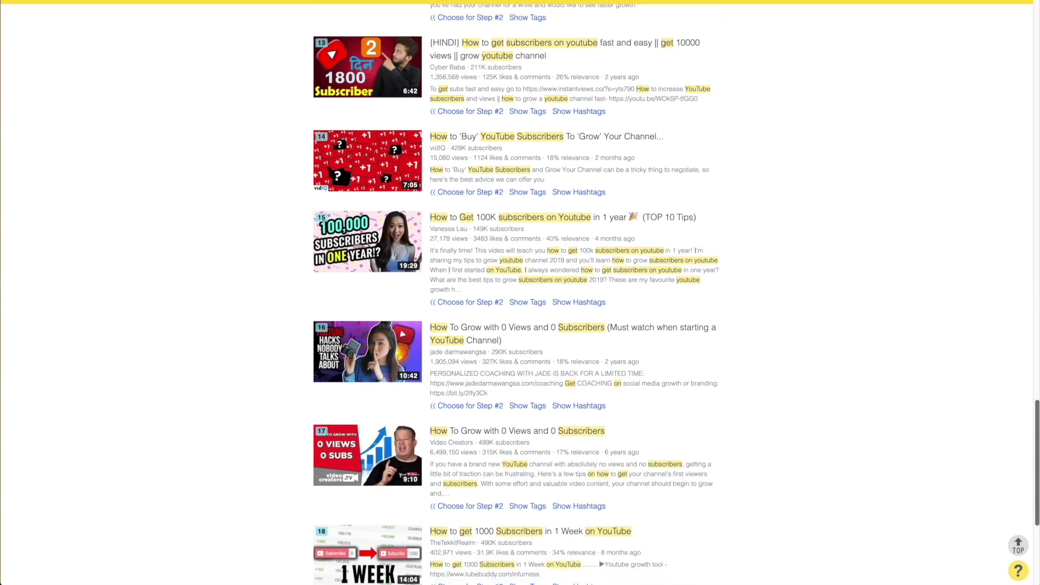
pyautogui.scroll(-1, 441, 170)
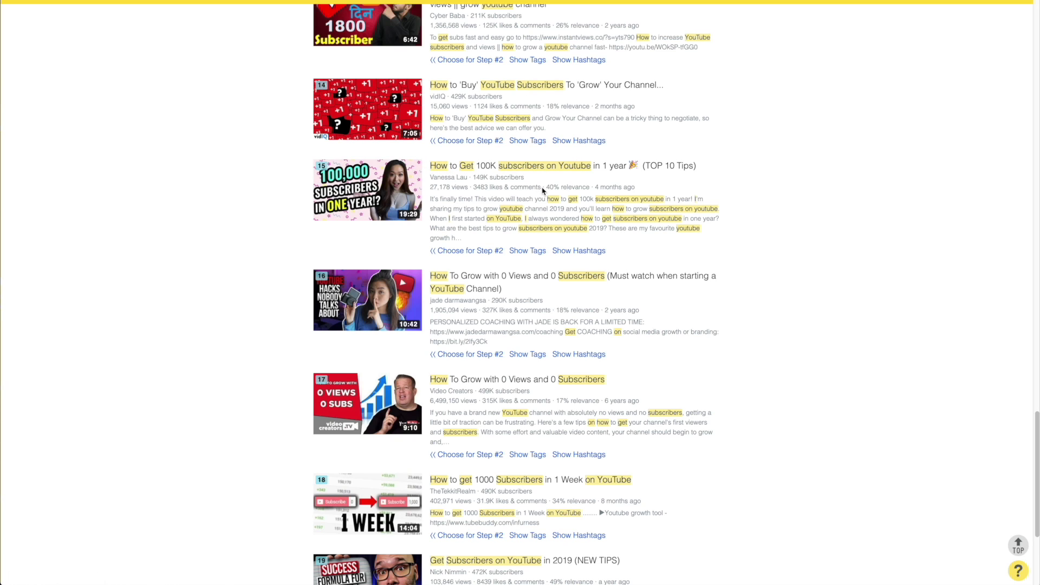
pyautogui.scroll(8, 634, 159)
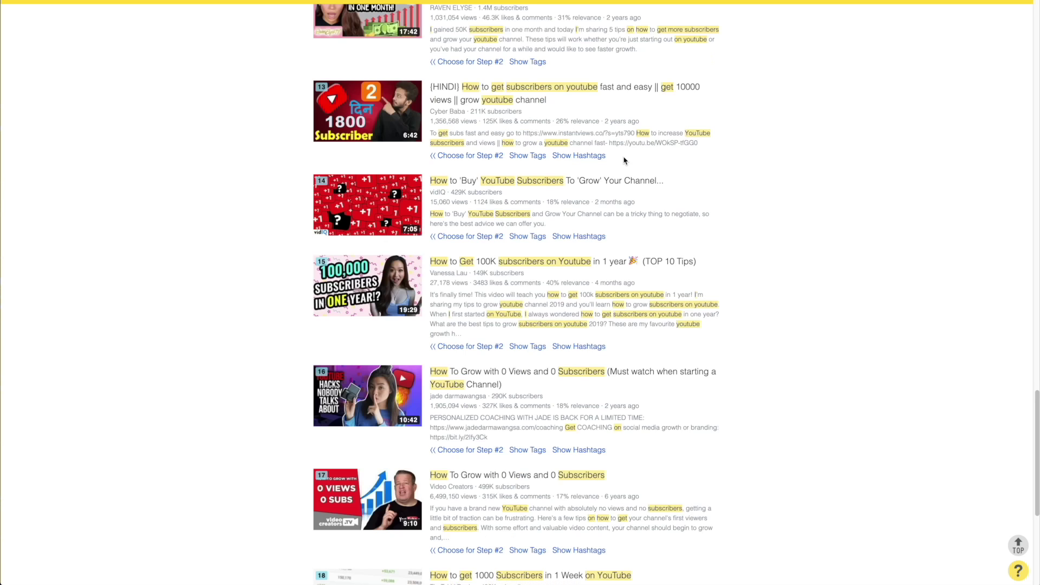
pyautogui.scroll(12, 622, 160)
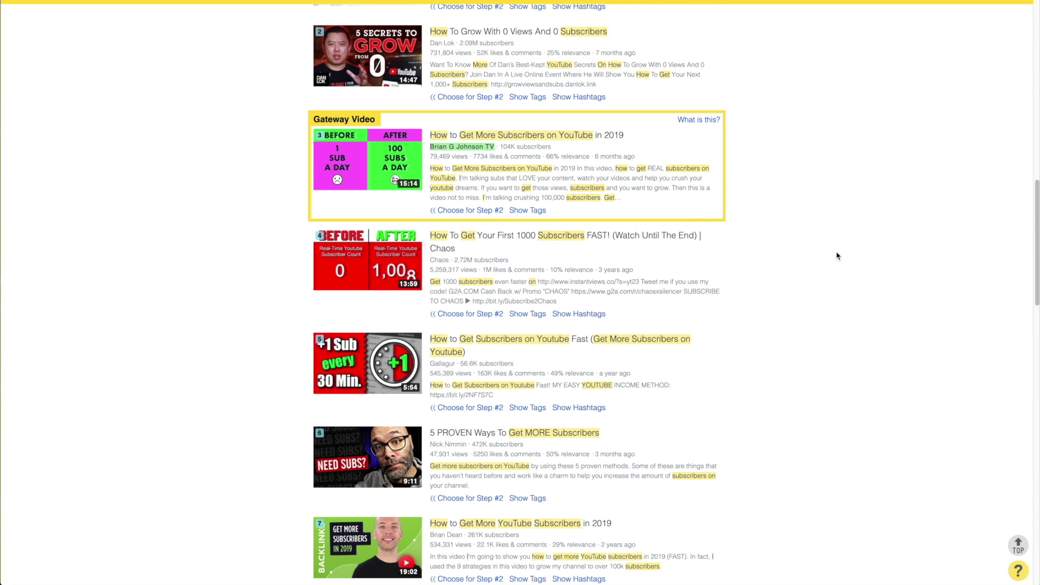
pyautogui.scroll(2, 838, 262)
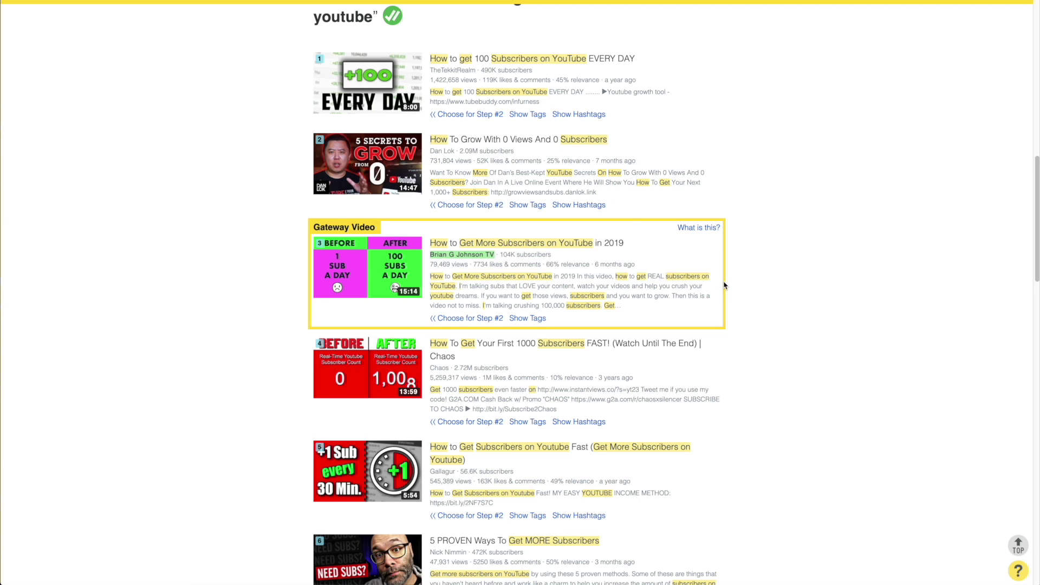
pyautogui.scroll(-1, 725, 287)
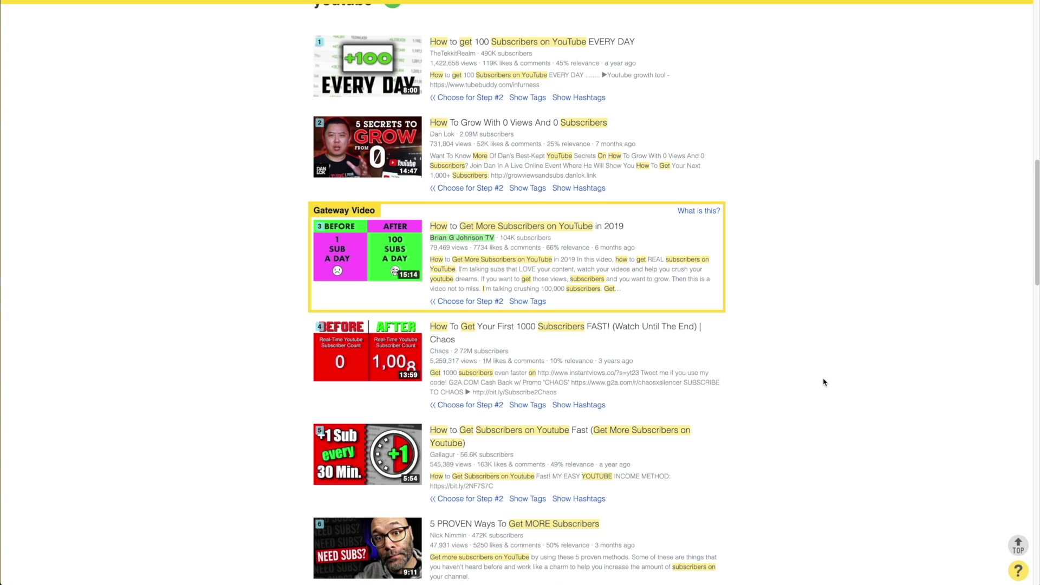
pyautogui.scroll(5, 834, 374)
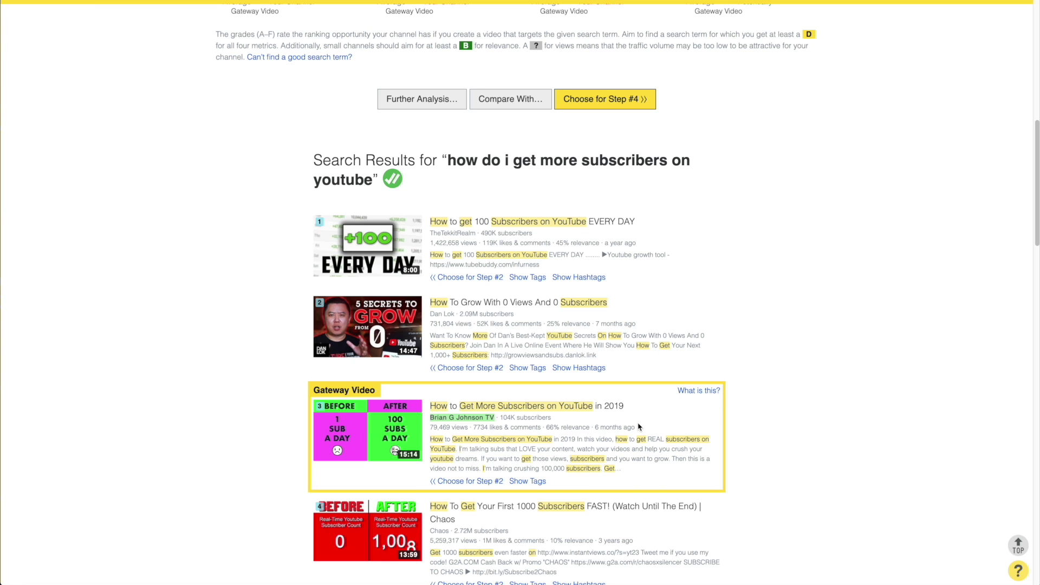
pyautogui.scroll(5, 884, 374)
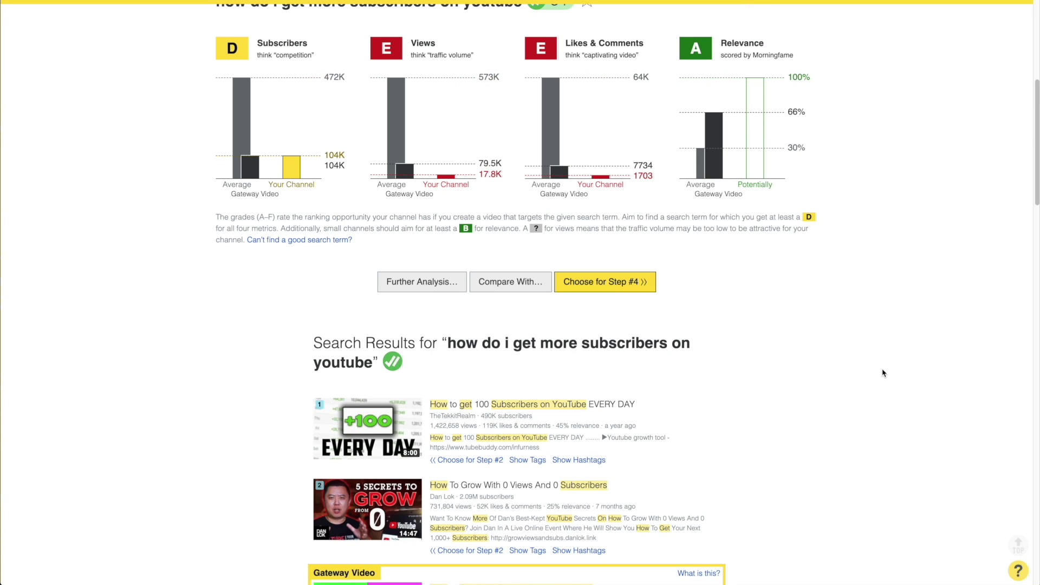
pyautogui.scroll(5, 884, 373)
pyautogui.scroll(-2, 883, 363)
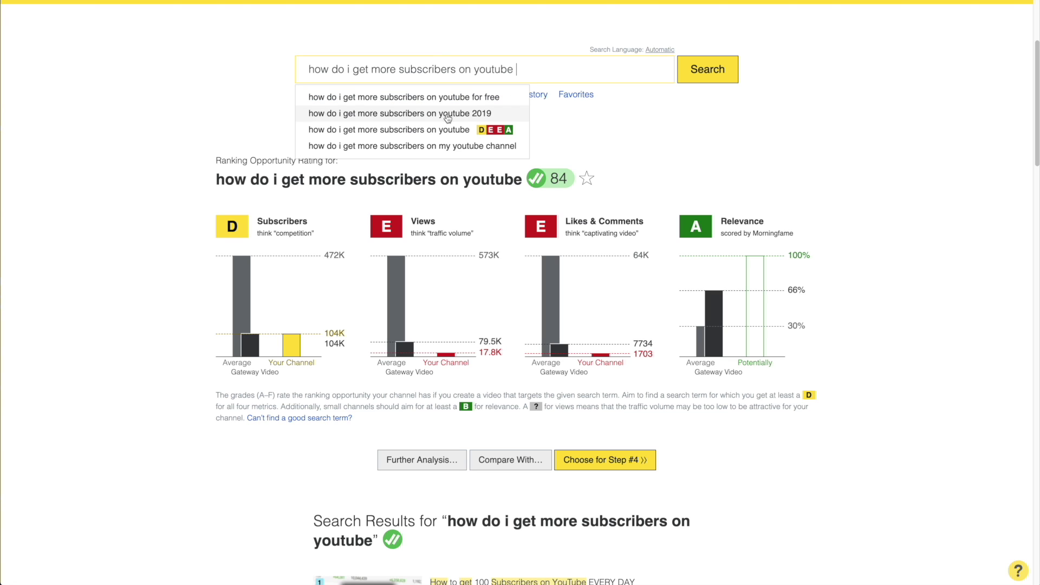
# - Rate 'how do i get more subscribers on youtube 2019' and choose it as the Step #4 target term
pyautogui.click(522, 113)
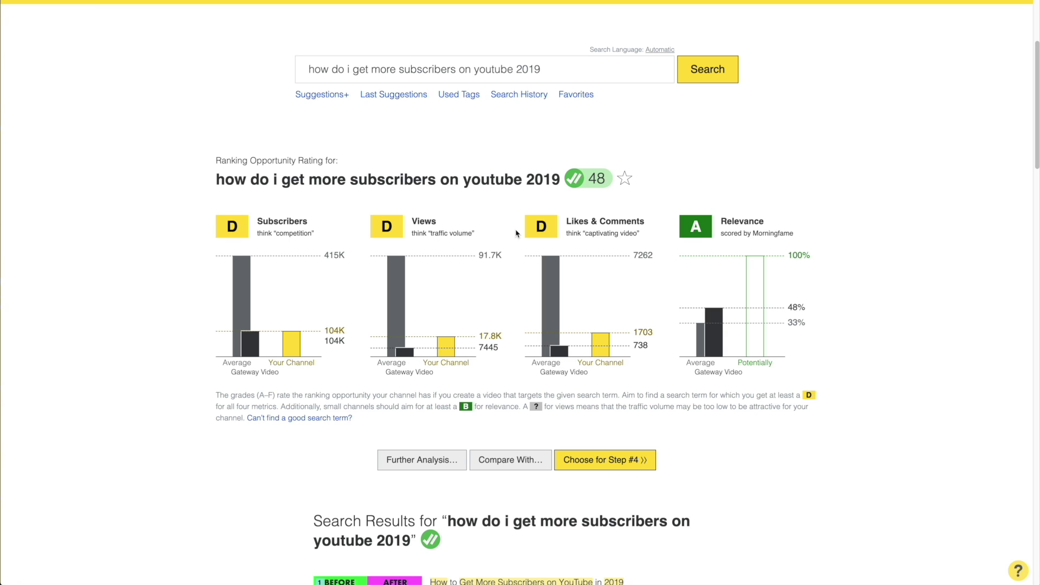
pyautogui.click(596, 463)
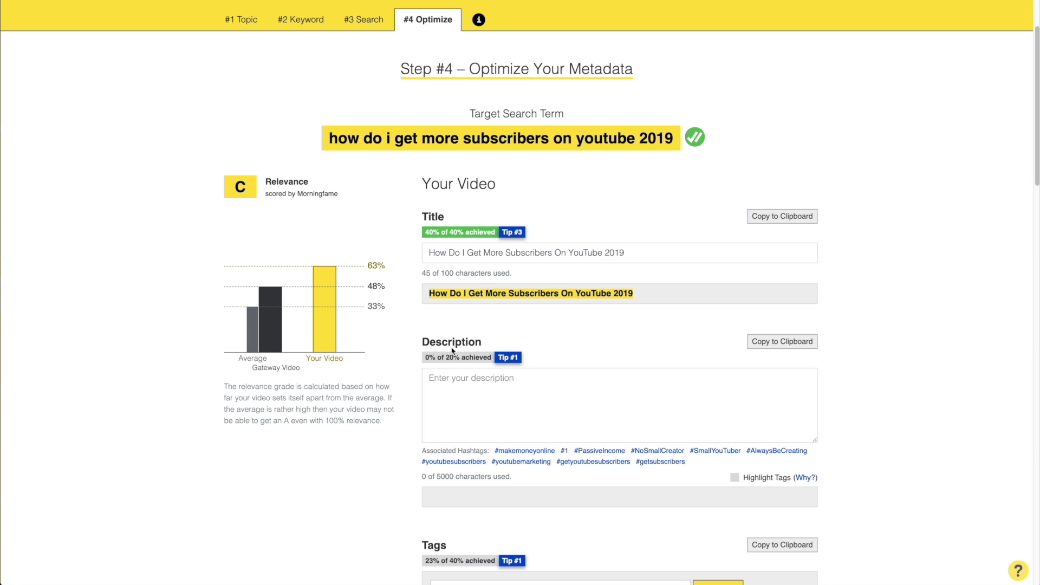
# - Select and copy the full title 'How Do I Get More Subscribers On YouTube 2019'
pyautogui.scroll(-2, 938, 359)
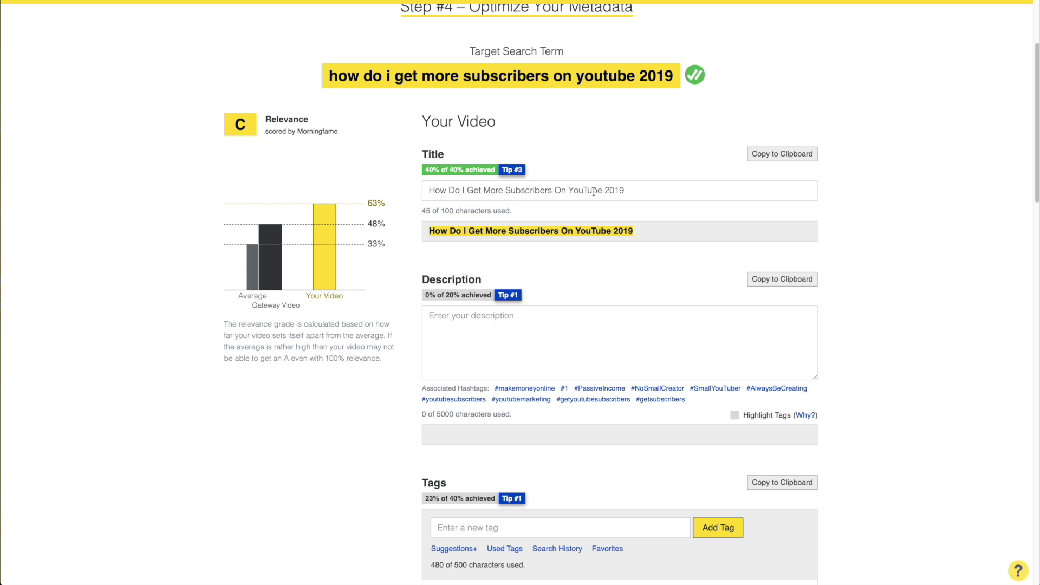
pyautogui.moveTo(641, 190); pyautogui.dragTo(409, 201)
pyautogui.hotkey('ctrl', 'c')
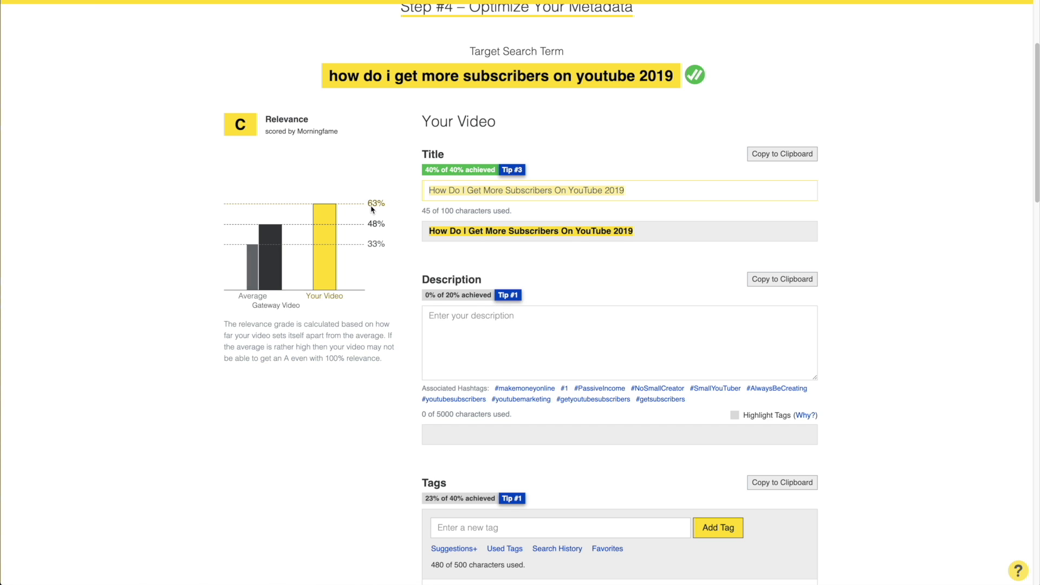
pyautogui.click(466, 329)
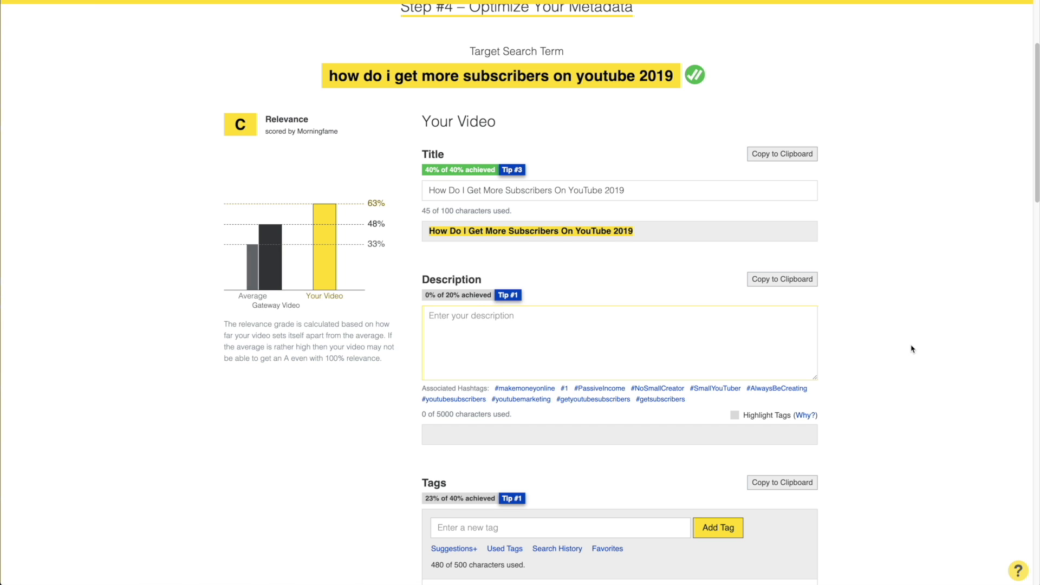
# - Paste the copied title into the description, redoing the paste, lifting relevance to A at 83%
pyautogui.hotkey('ctrl', 'v')
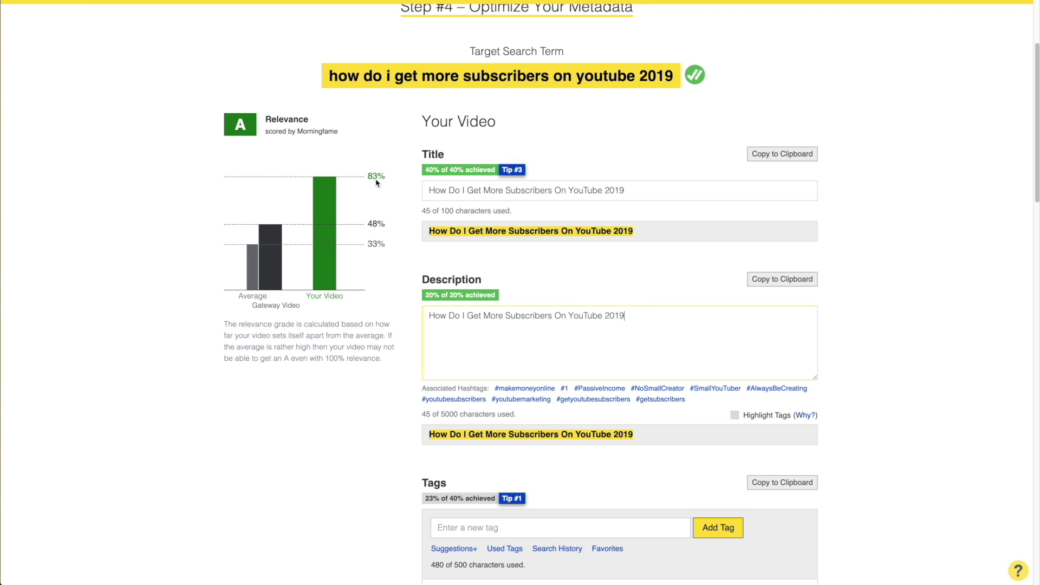
pyautogui.moveTo(637, 315); pyautogui.dragTo(430, 315)
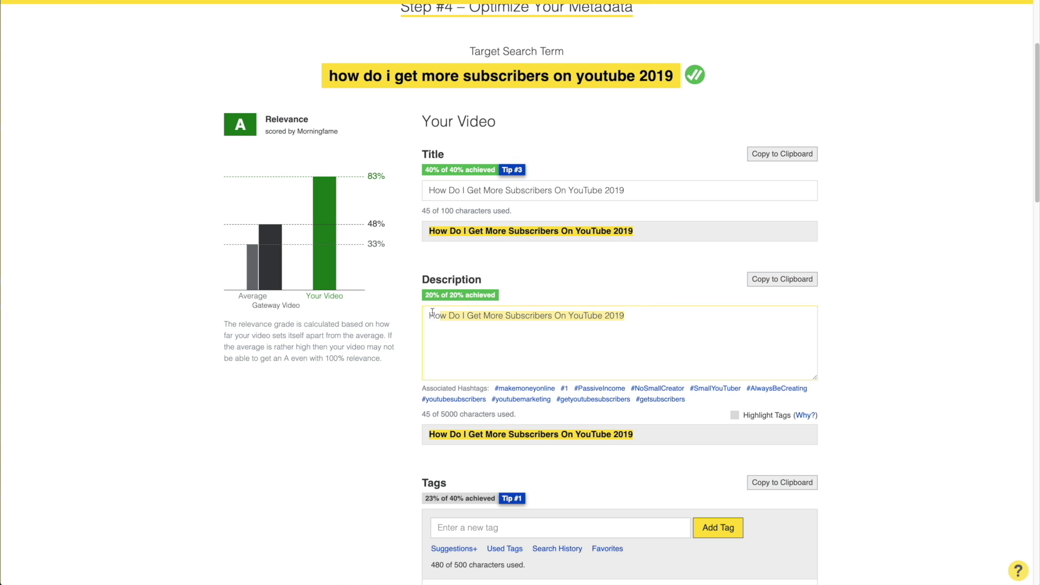
pyautogui.press('BackSpace')
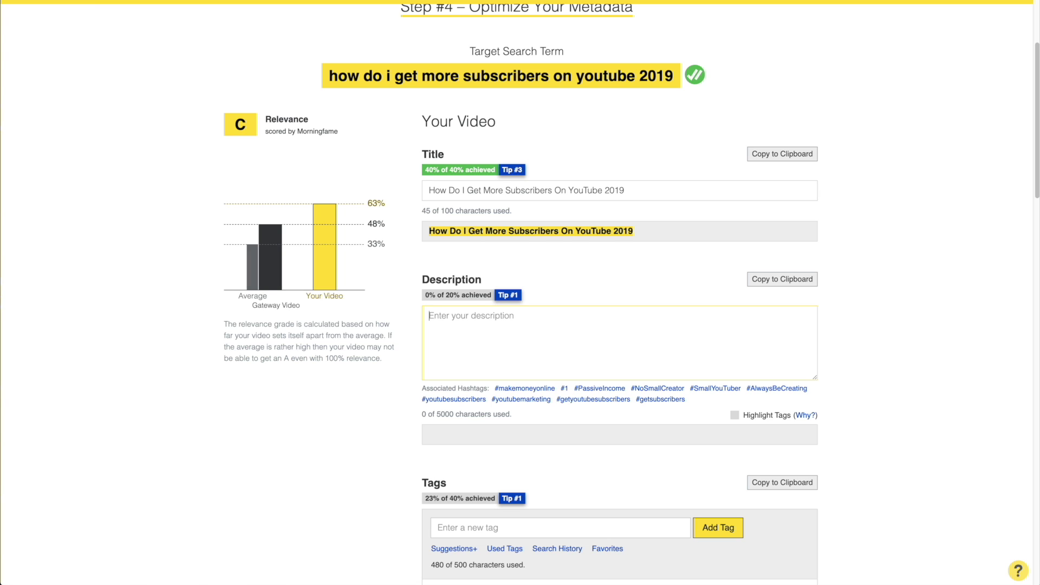
pyautogui.moveTo(647, 197); pyautogui.dragTo(383, 191)
pyautogui.hotkey('ctrl', 'c')
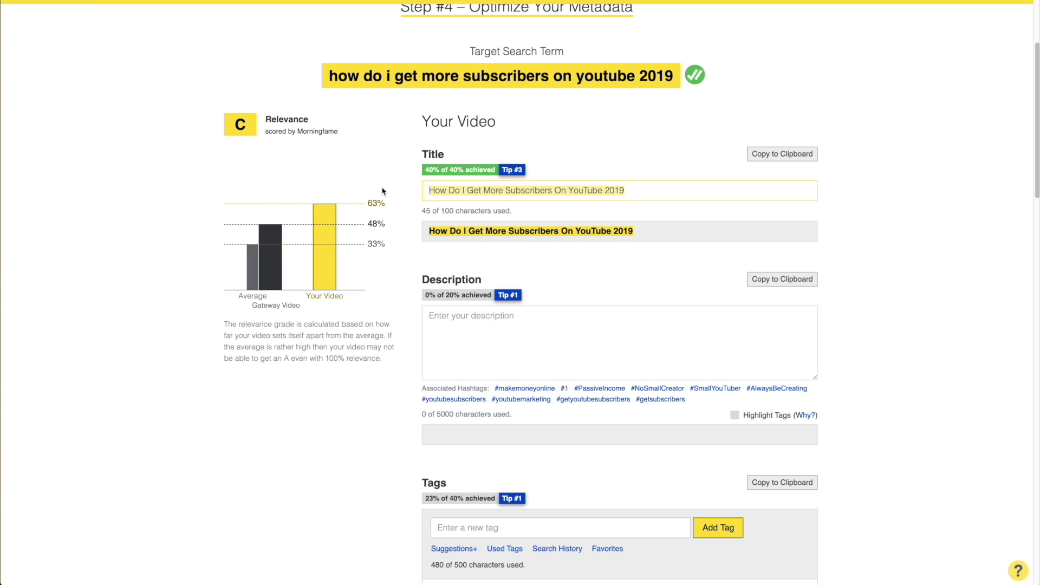
pyautogui.click(478, 333)
pyautogui.hotkey('ctrl', 'v')
pyautogui.scroll(-3, 704, 352)
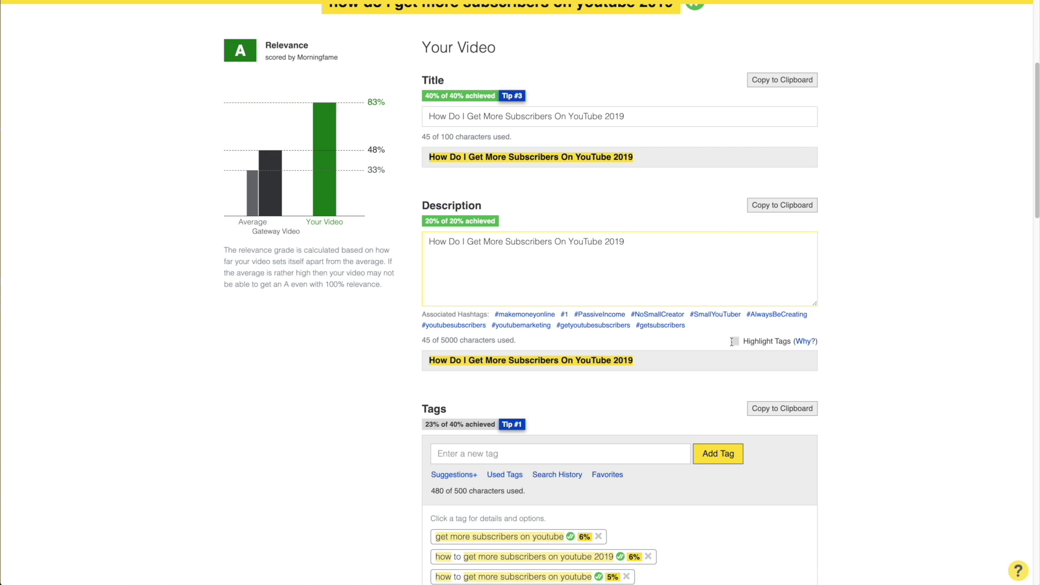
pyautogui.click(534, 349)
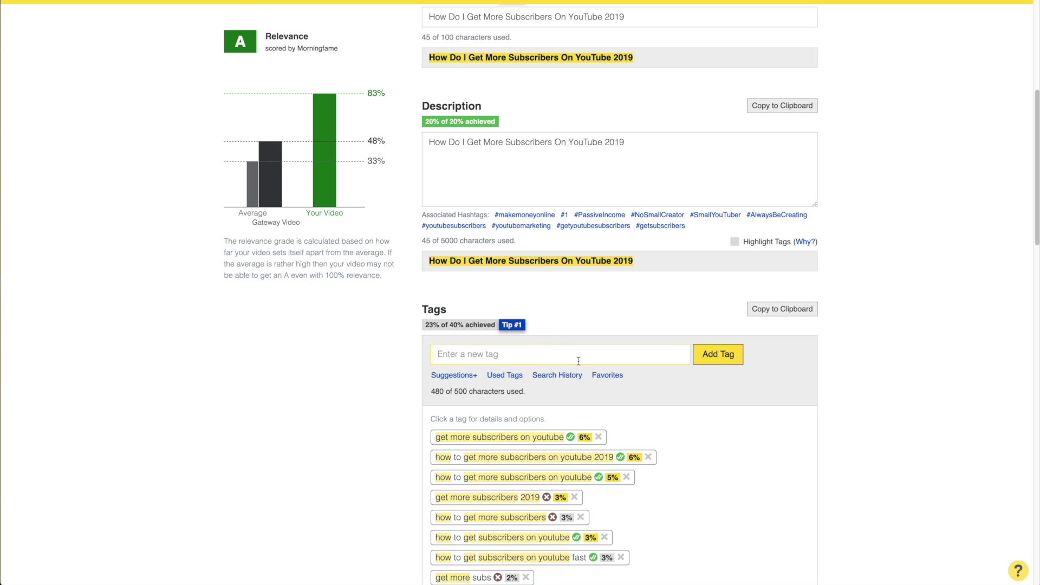
# - Add the full title as a tag and remove the 'get more subs' and 'how to get subscribers' tags
pyautogui.hotkey('ctrl', 'v')
pyautogui.press('Return')
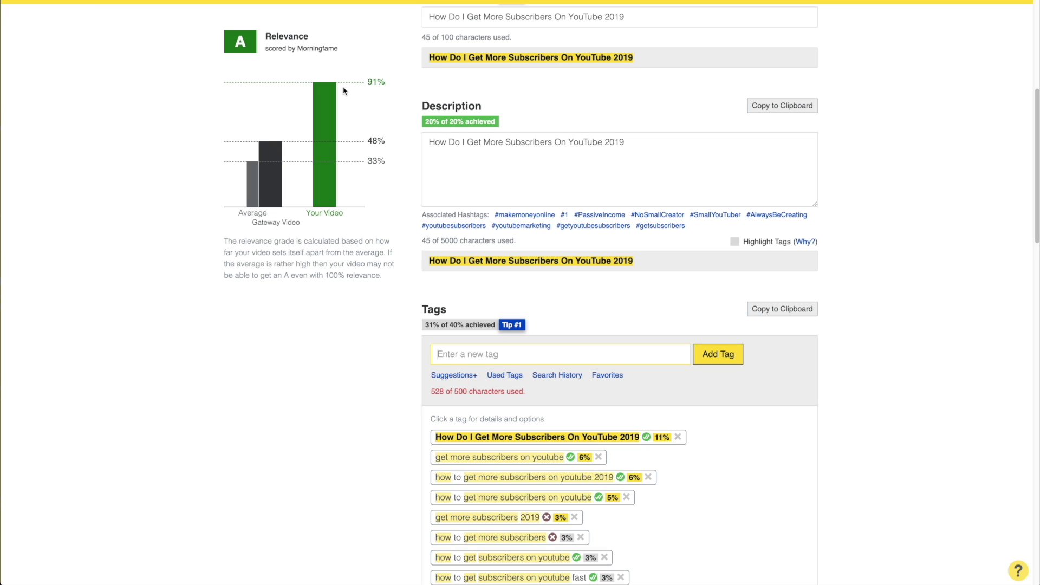
pyautogui.scroll(-3, 868, 402)
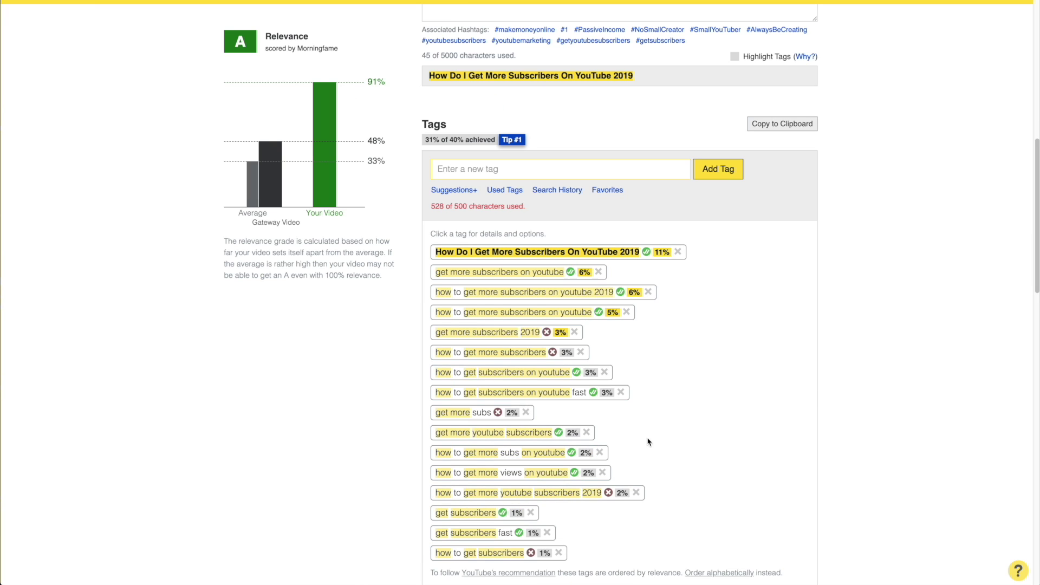
pyautogui.click(525, 412)
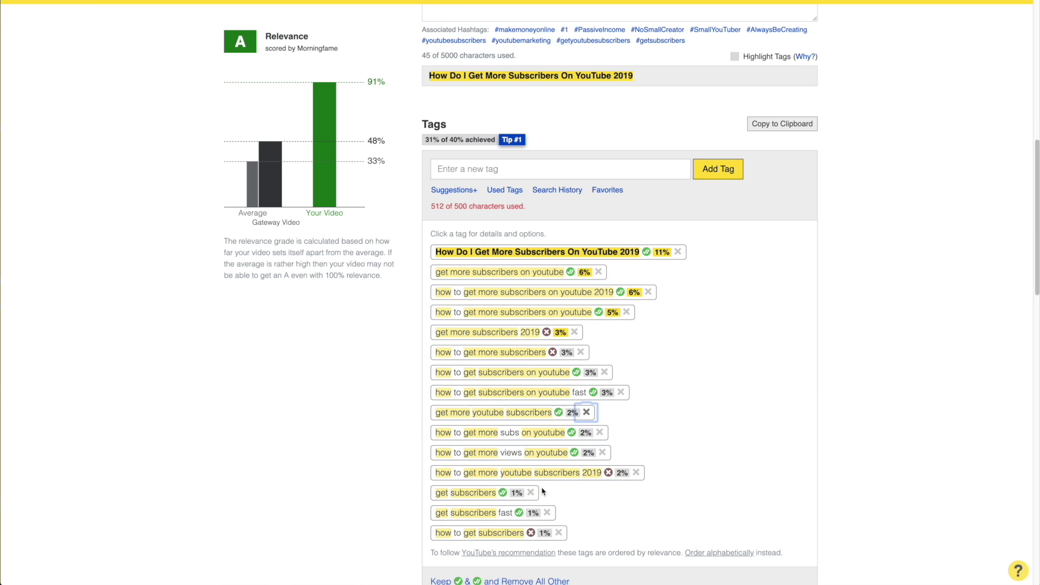
pyautogui.click(558, 533)
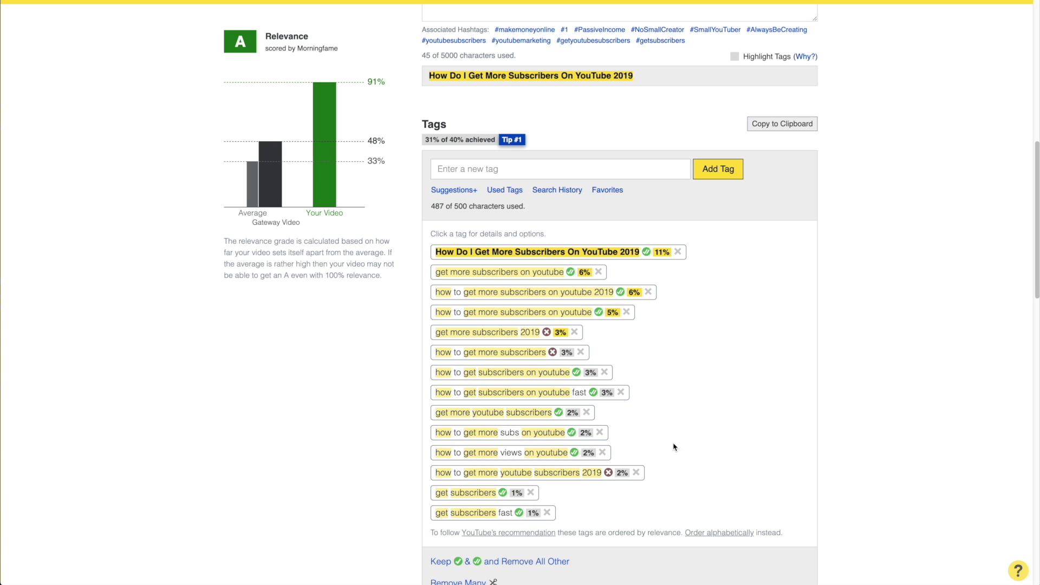
pyautogui.scroll(10, 744, 399)
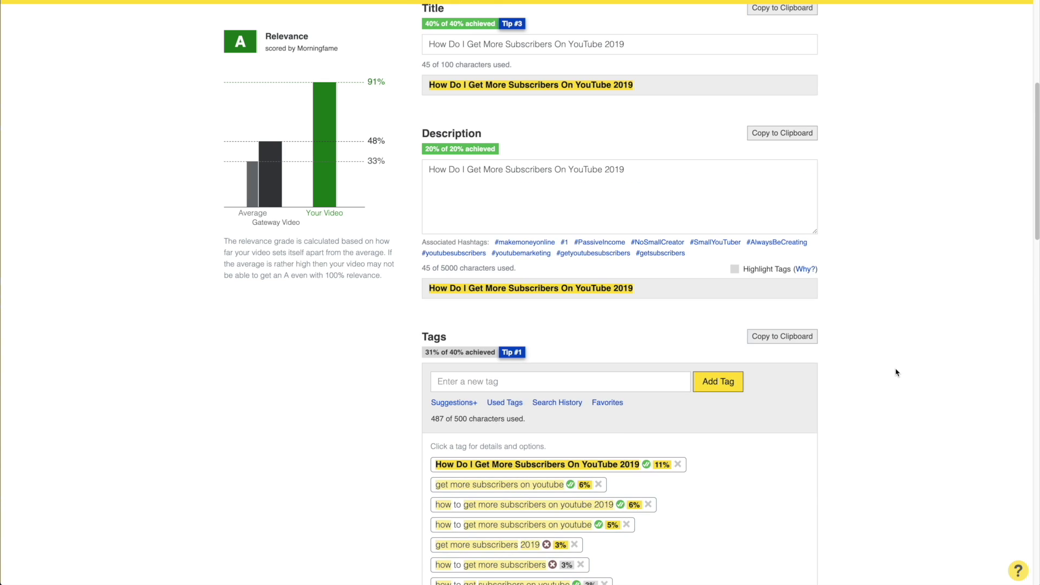
pyautogui.scroll(-1, 945, 341)
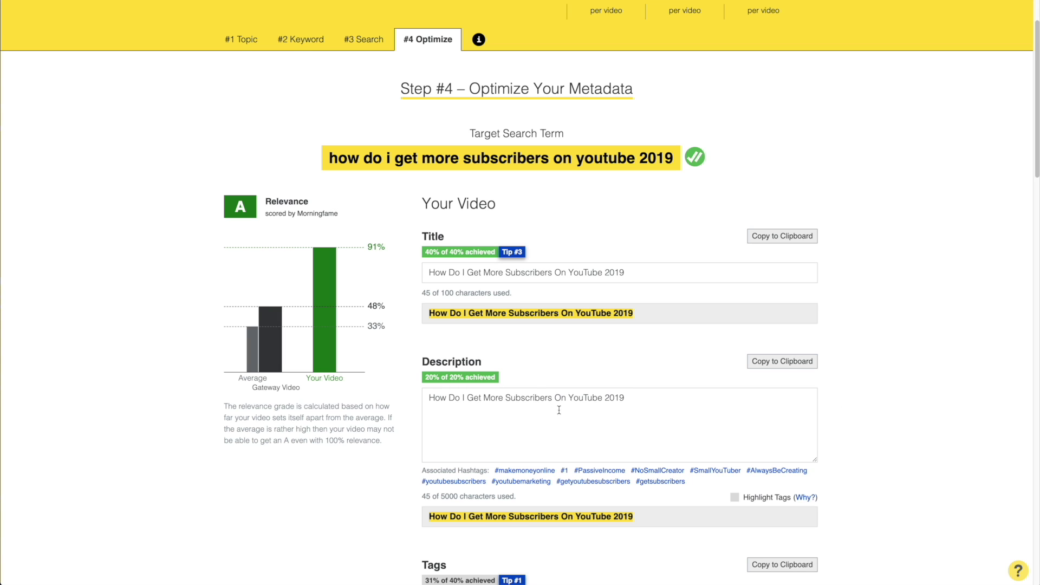
pyautogui.scroll(-4, 625, 415)
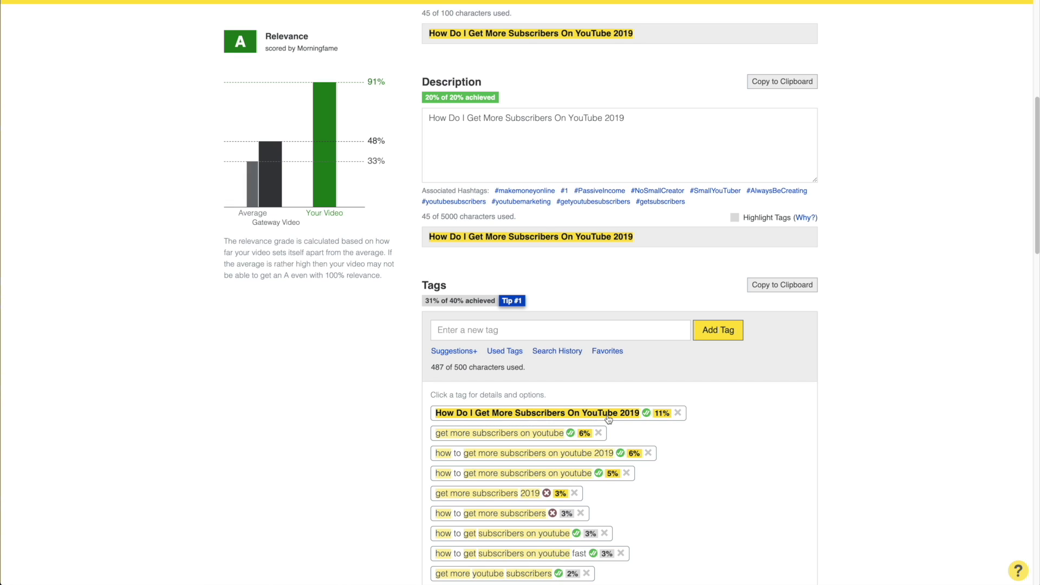
pyautogui.click(642, 118)
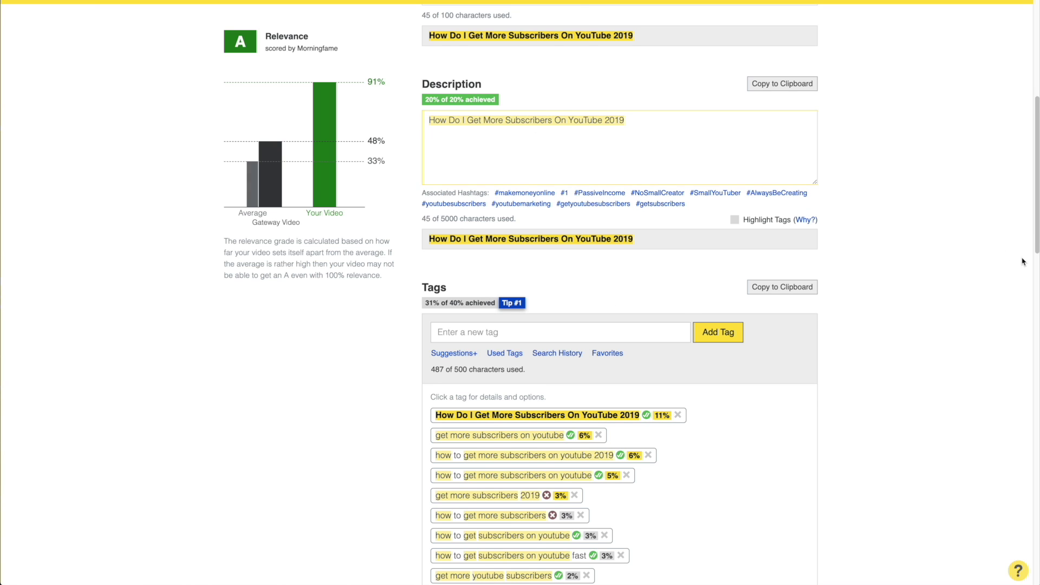
pyautogui.scroll(2, 1018, 262)
pyautogui.click(975, 288)
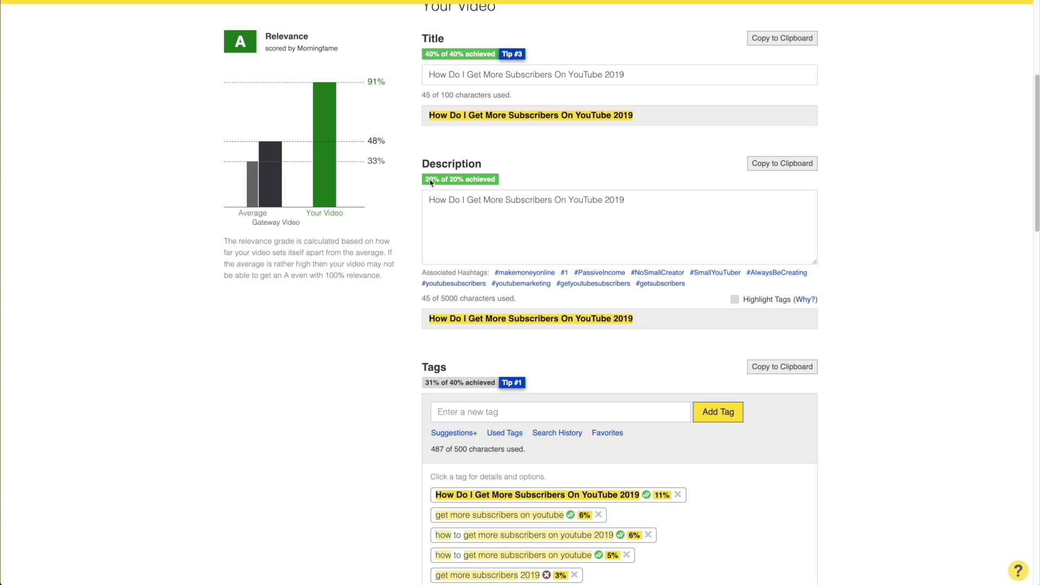
pyautogui.click(434, 74)
pyautogui.moveTo(434, 73); pyautogui.dragTo(648, 76)
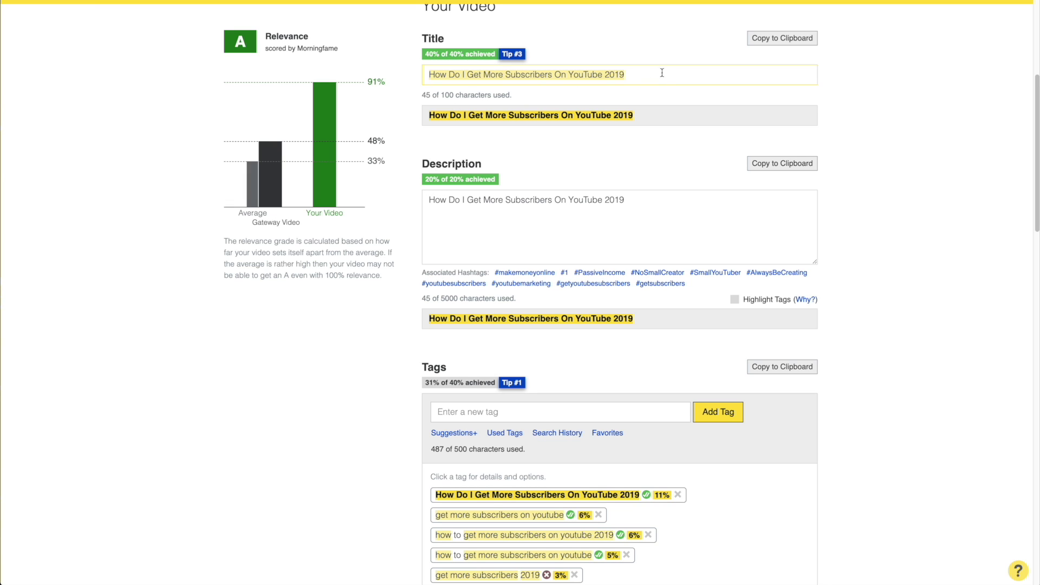
pyautogui.press('Left')
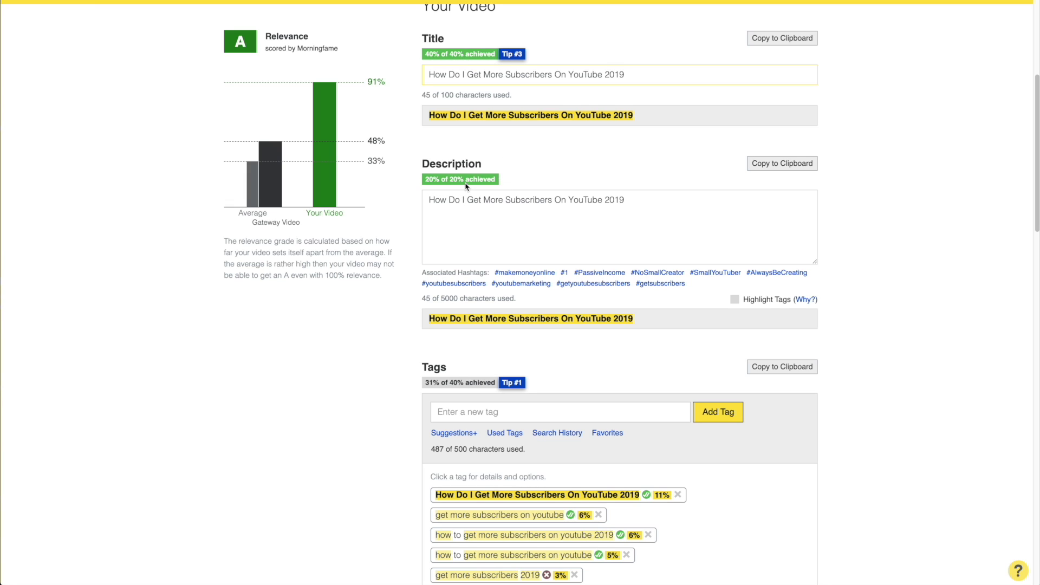
pyautogui.moveTo(429, 200)
pyautogui.mouseDown()
pyautogui.moveTo(603, 200)
pyautogui.moveTo(447, 200)
pyautogui.mouseUp()
pyautogui.moveTo(669, 199); pyautogui.dragTo(416, 204)
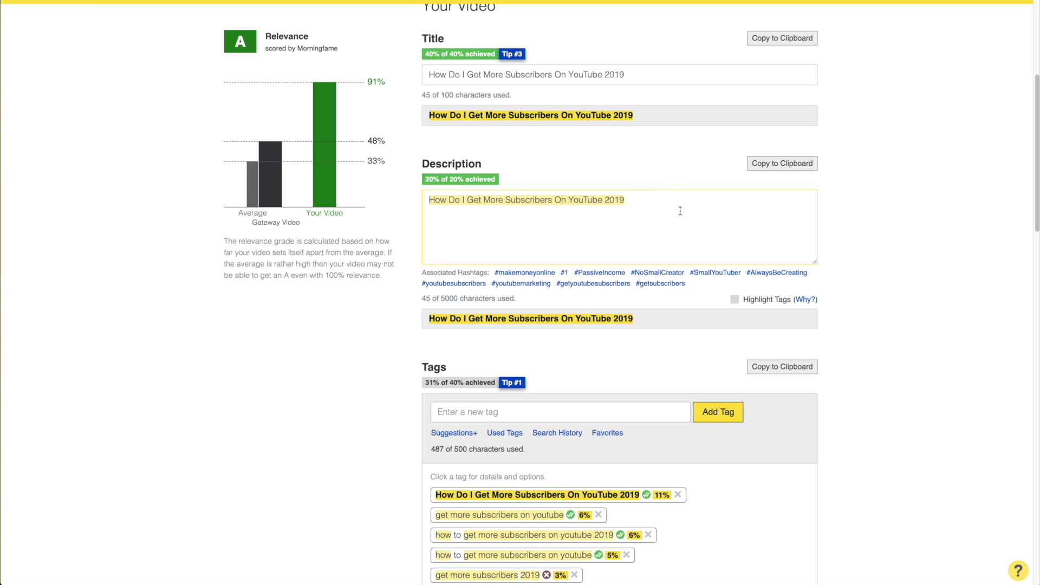
pyautogui.click(623, 205)
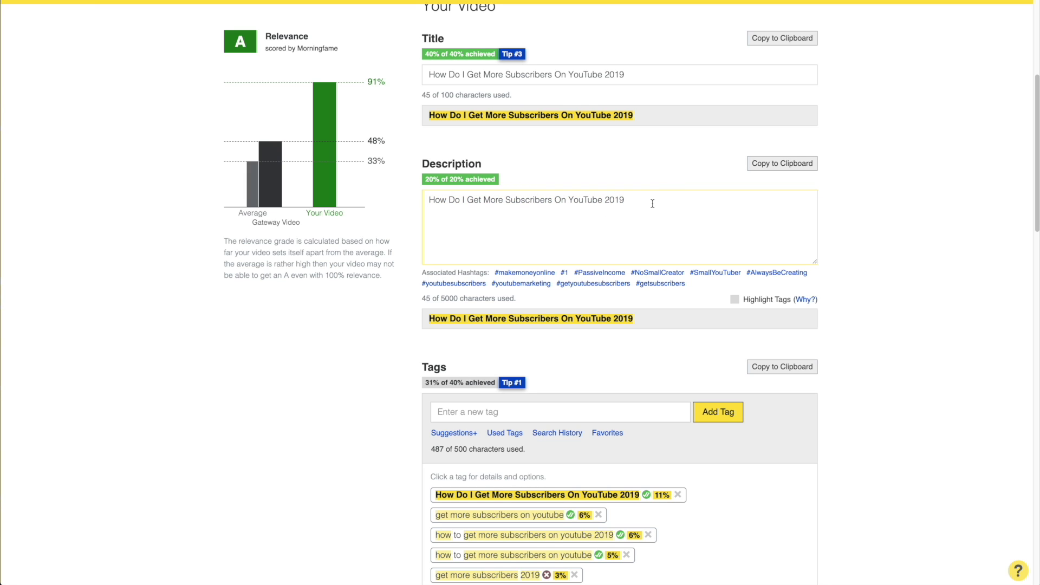
# - Insert the prepared paragraph on a new description line, checking it with Highlight Tags toggled on and off
pyautogui.press('Return')
pyautogui.write('Are you wondering how to gain more subscribers on youtube in 2019 and 2020? In this video I share how to get more subscribers on youtube')
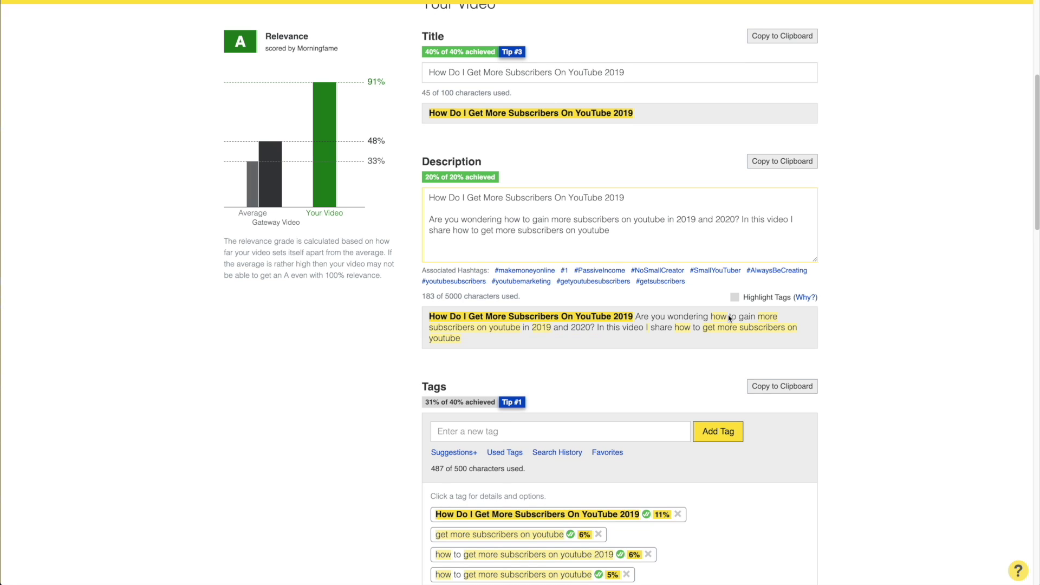
pyautogui.click(734, 301)
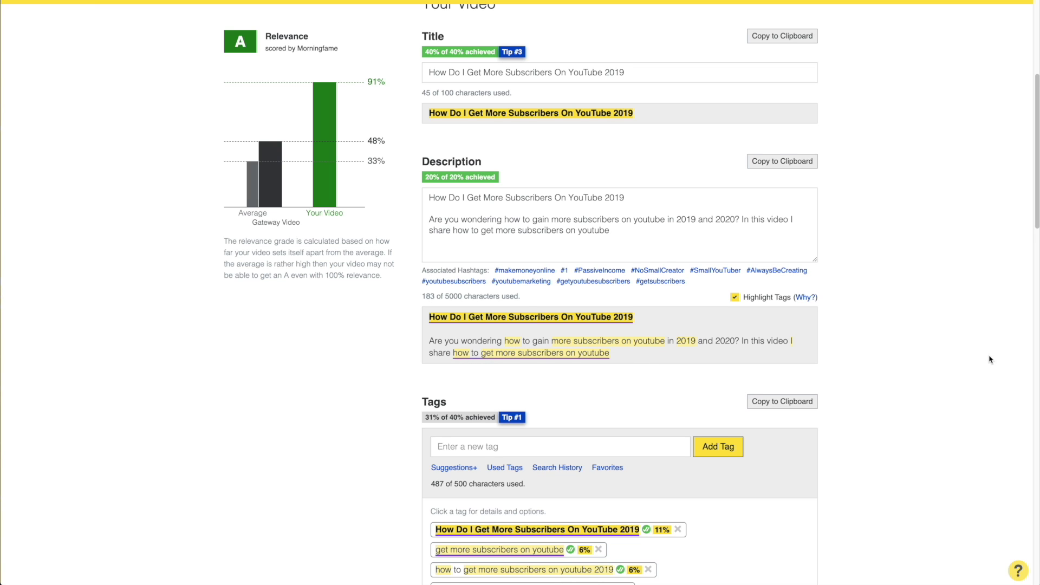
pyautogui.scroll(-2, 989, 359)
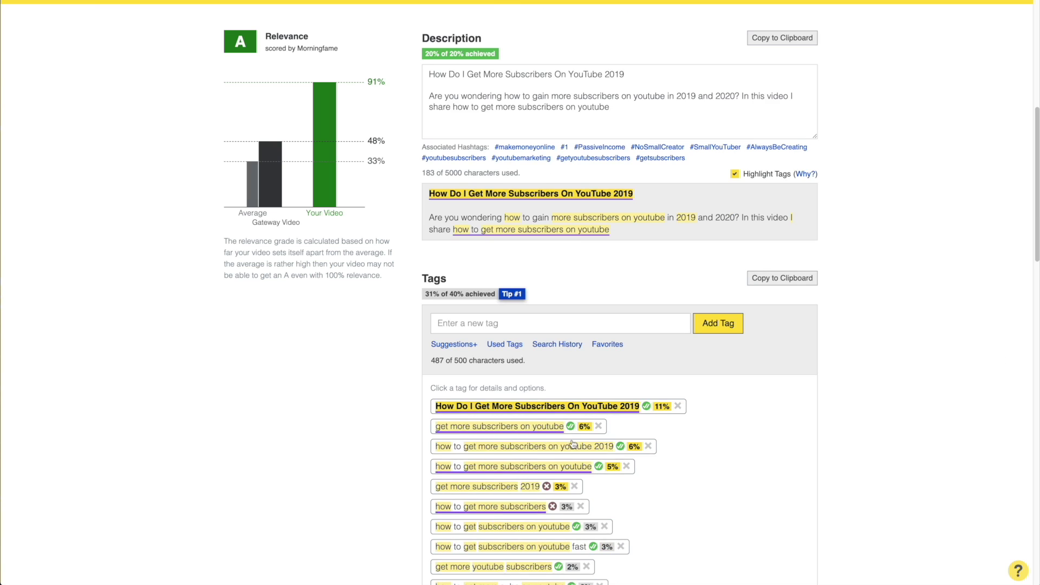
pyautogui.click(734, 173)
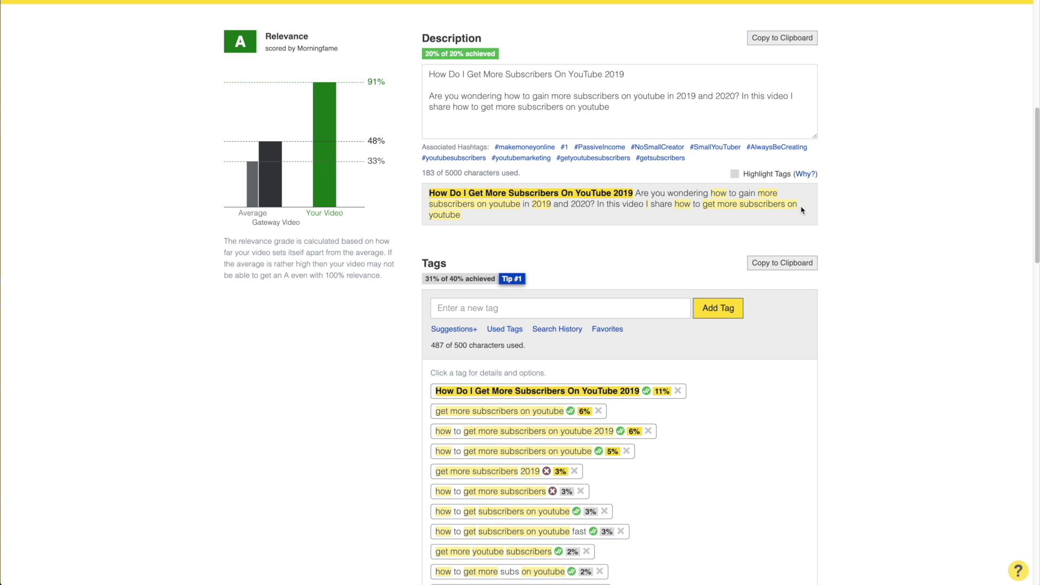
pyautogui.scroll(3, 959, 273)
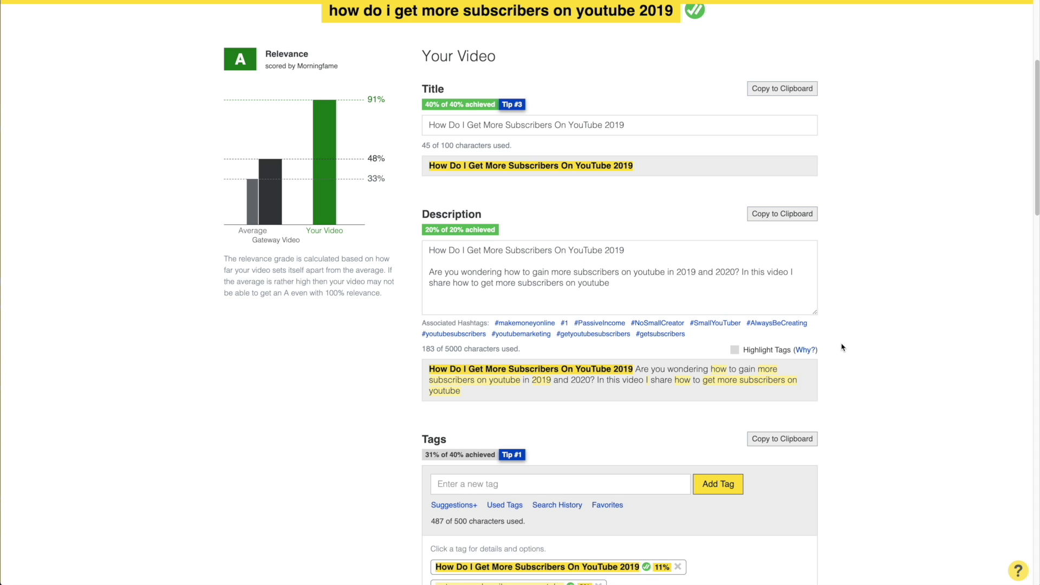
pyautogui.scroll(4, 843, 344)
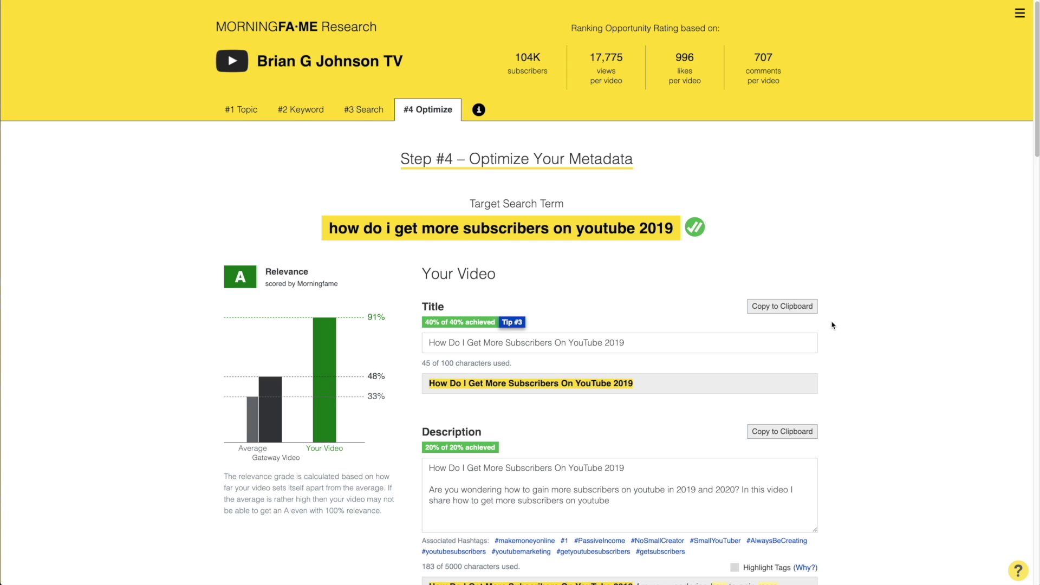
pyautogui.click(236, 117)
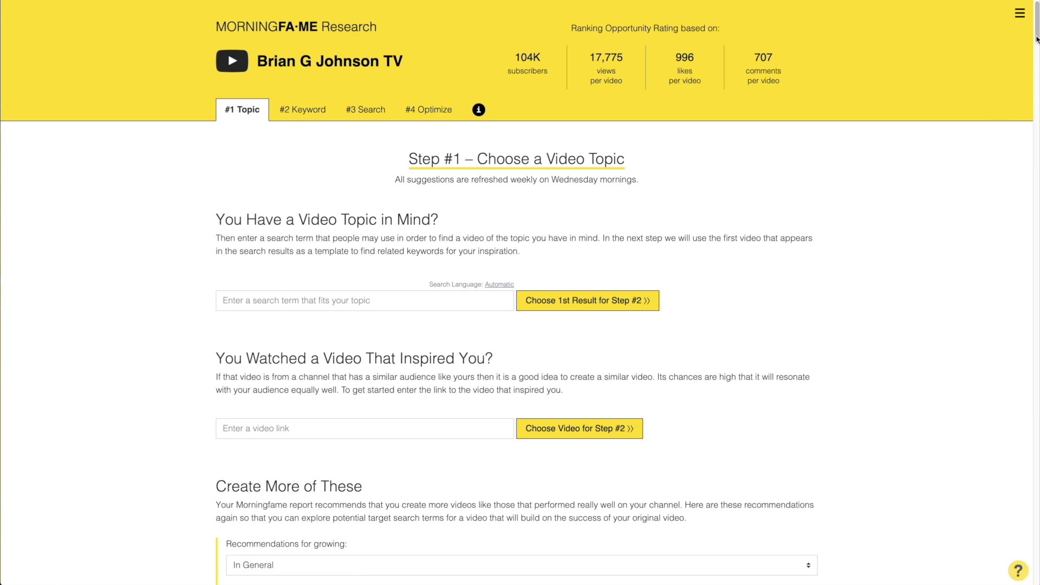
# - Scroll through the Step #1 channel recommendations and ranking benchmarks, then back to the top
pyautogui.scroll(-5, 668, 343)
pyautogui.scroll(-10, 924, 163)
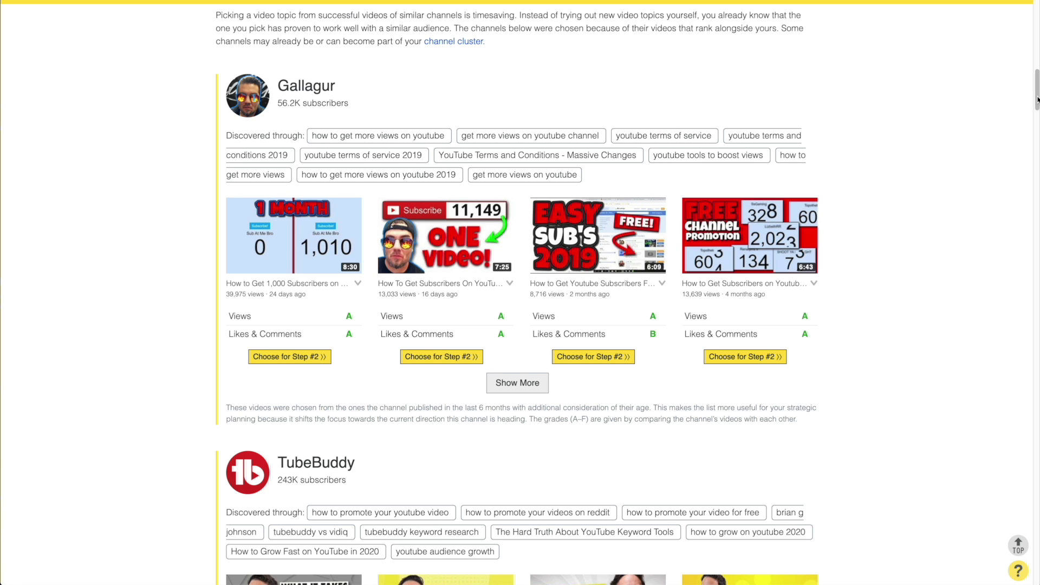
pyautogui.moveTo(1037, 100); pyautogui.dragTo(1037, 22)
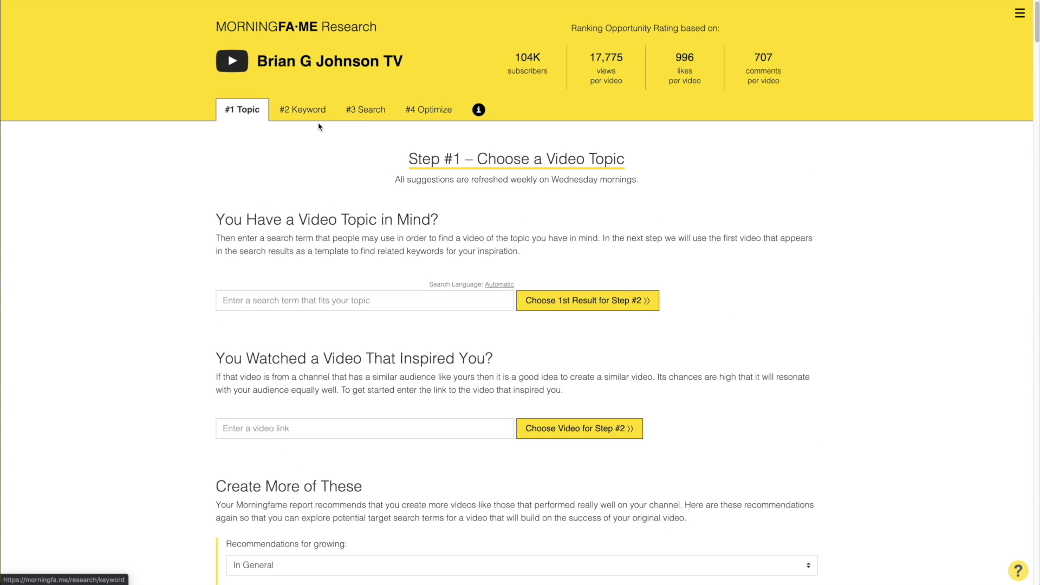
# - Replace the Step #3 search query with 'how can i boost my youtube video' and evaluate it
pyautogui.click(367, 117)
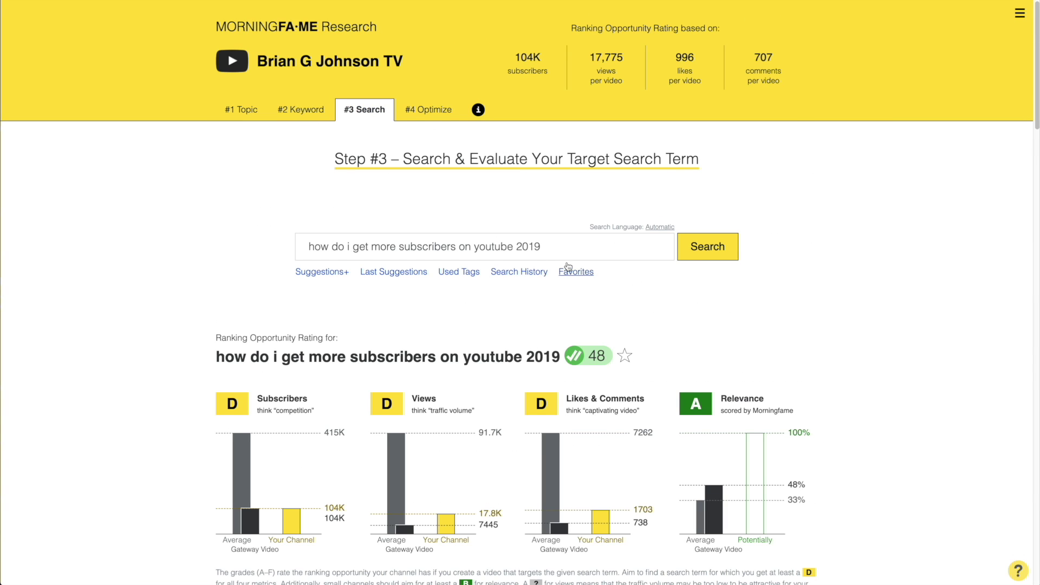
pyautogui.moveTo(577, 245); pyautogui.dragTo(237, 242)
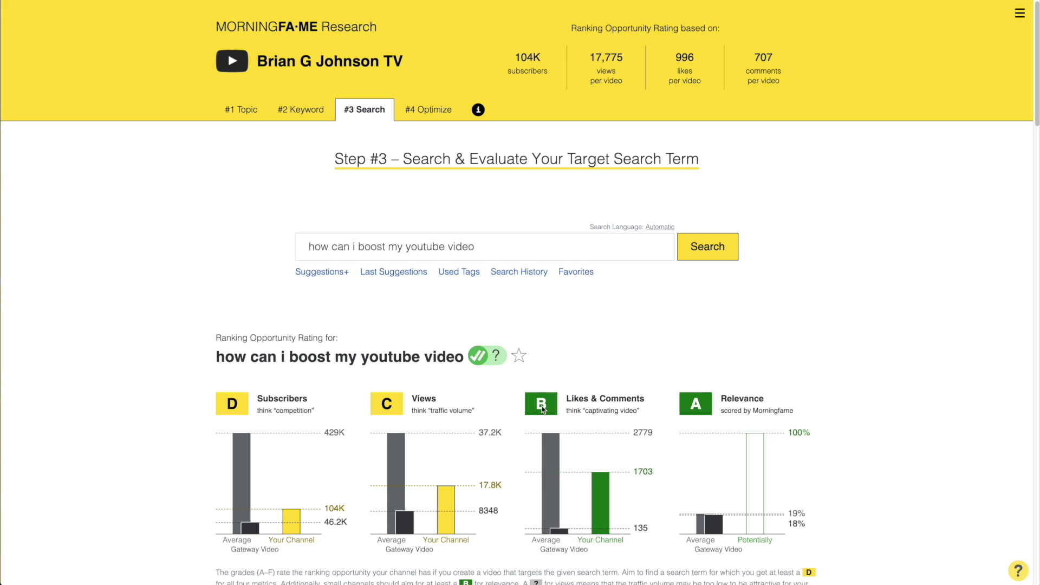
pyautogui.click(532, 251)
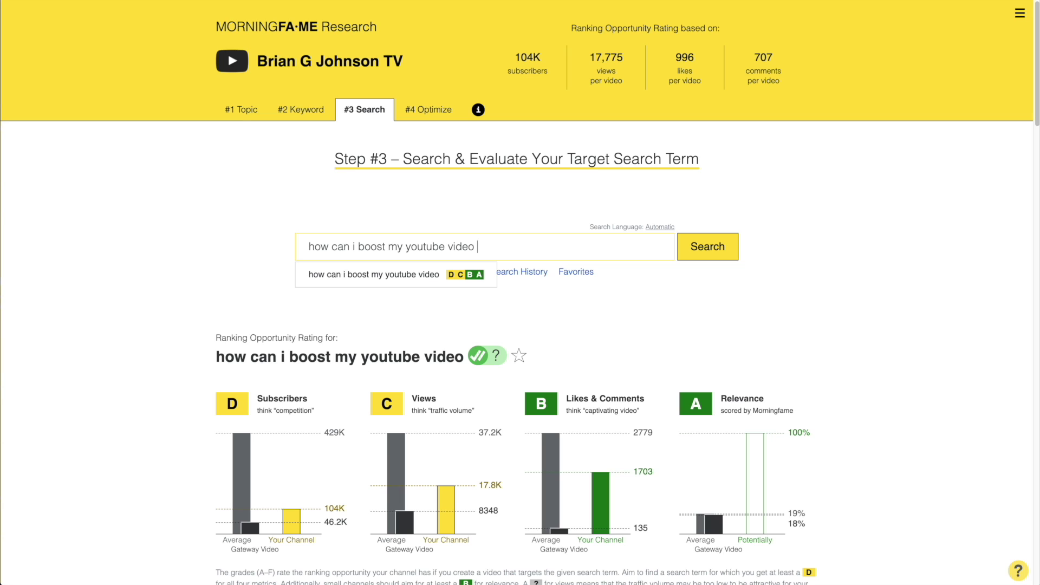
pyautogui.write('3')
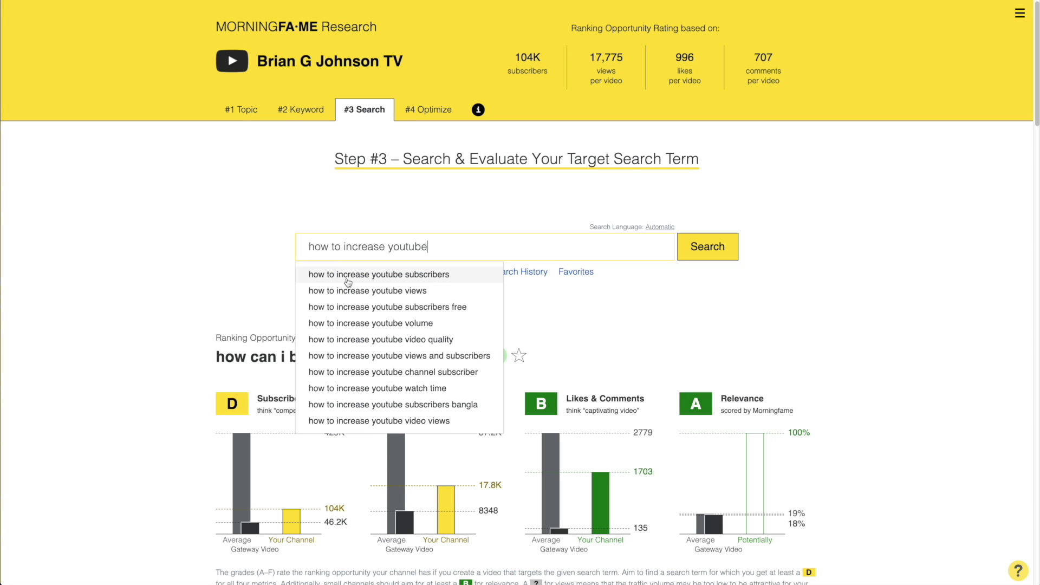
# - Evaluate 'how to increase youtube views', then 'how to increase youtube views 2019', rated 28 with A grades
pyautogui.click(348, 291)
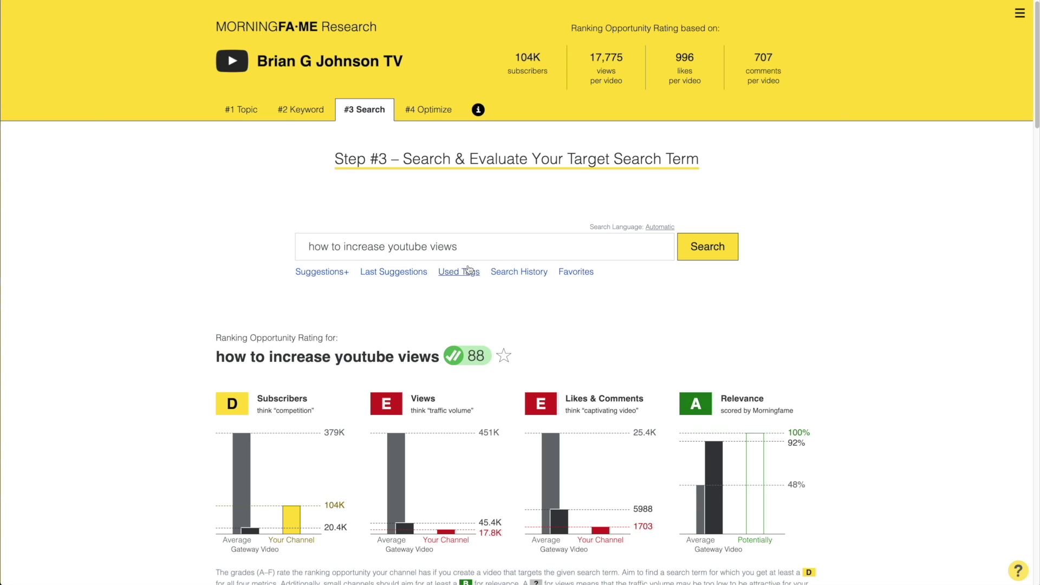
pyautogui.click(475, 242)
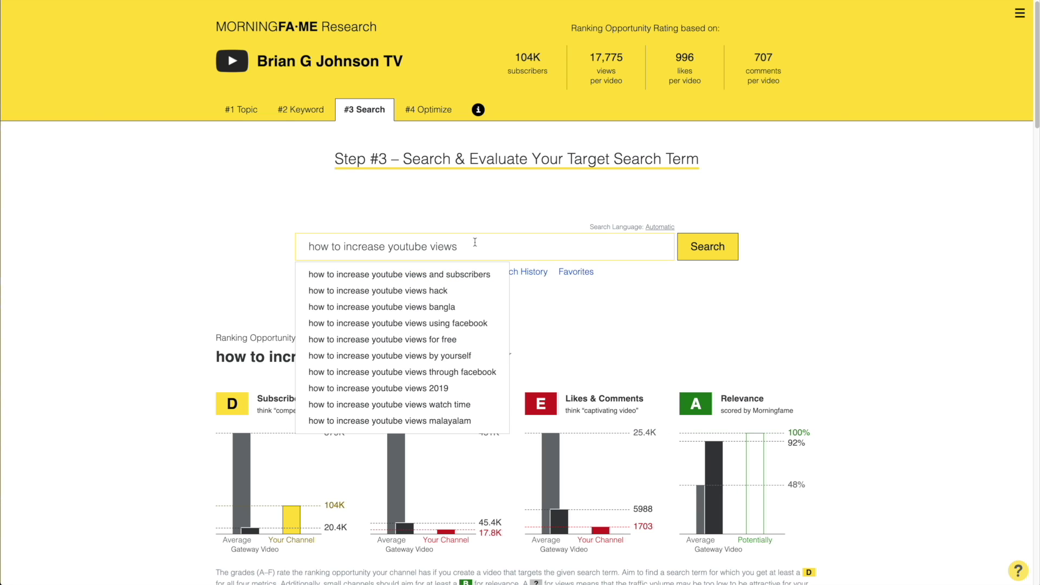
pyautogui.click(477, 388)
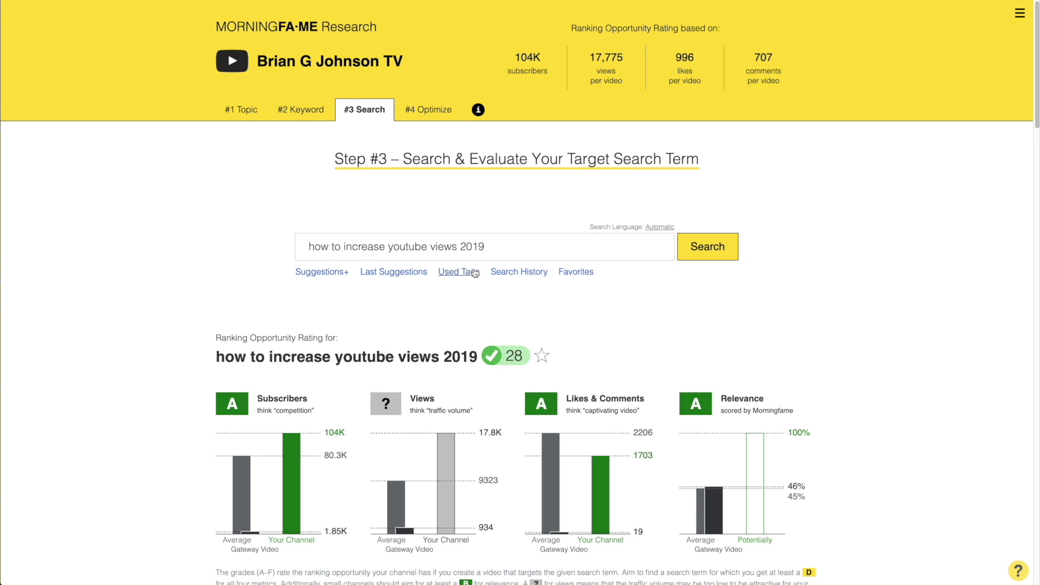
pyautogui.moveTo(490, 246); pyautogui.dragTo(267, 252)
pyautogui.click(507, 247)
pyautogui.hotkey('shift', 'Left')
pyautogui.hotkey('shift', 'Left')
pyautogui.hotkey('shift', 'Left')
pyautogui.hotkey('shift', 'Left')
# - Change the year to 2020 and evaluate 'how to increase youtube views 2020'
pyautogui.click(497, 247)
pyautogui.press('BackSpace')
pyautogui.press('BackSpace')
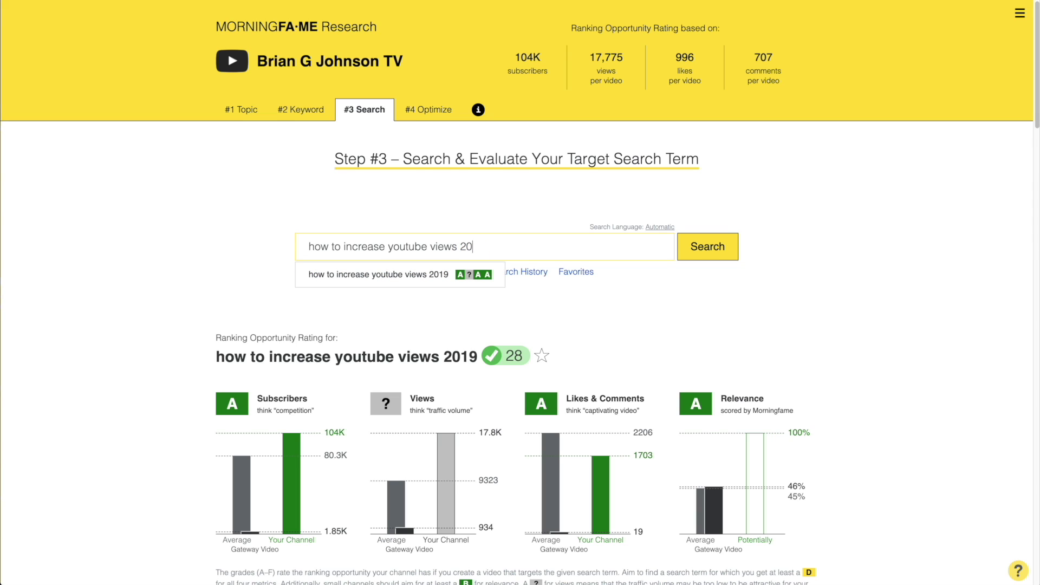
pyautogui.write('20')
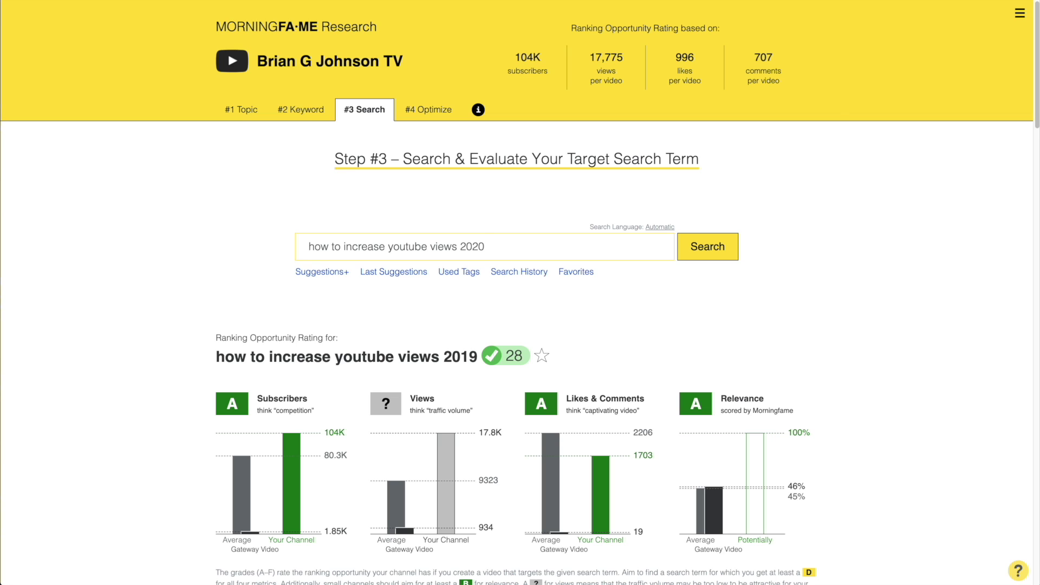
pyautogui.press('Return')
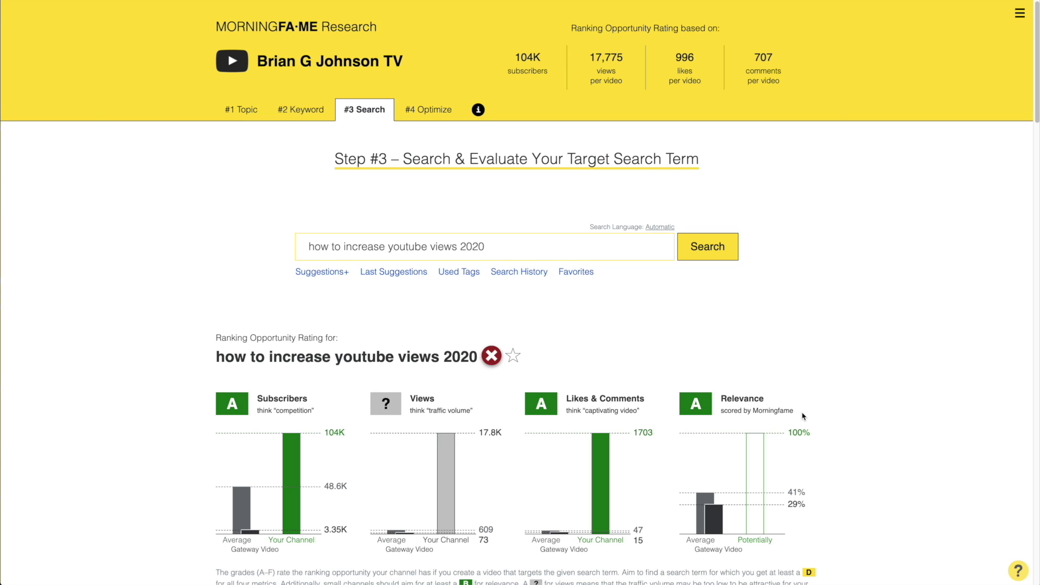
pyautogui.scroll(-3, 805, 414)
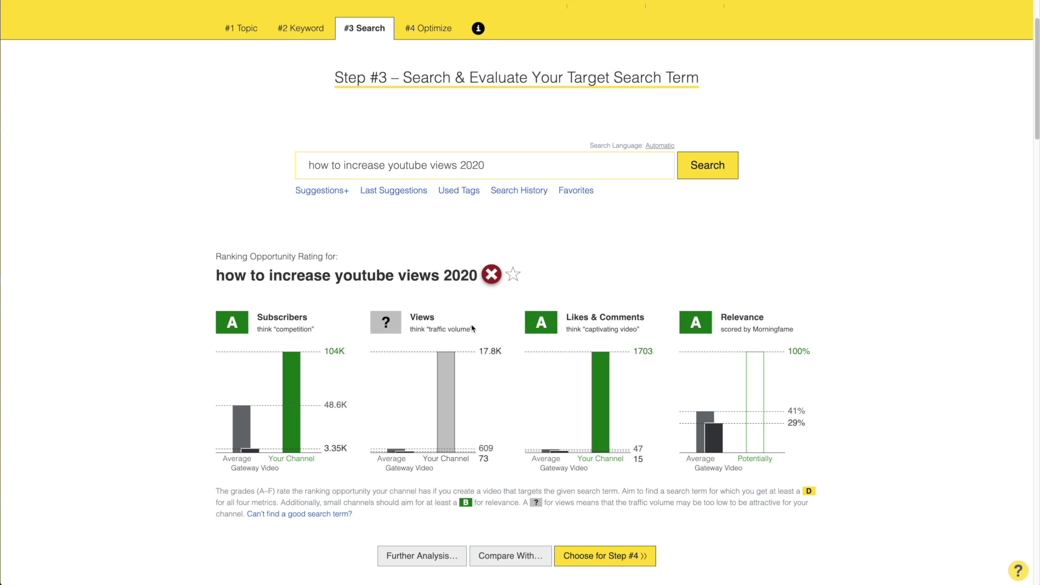